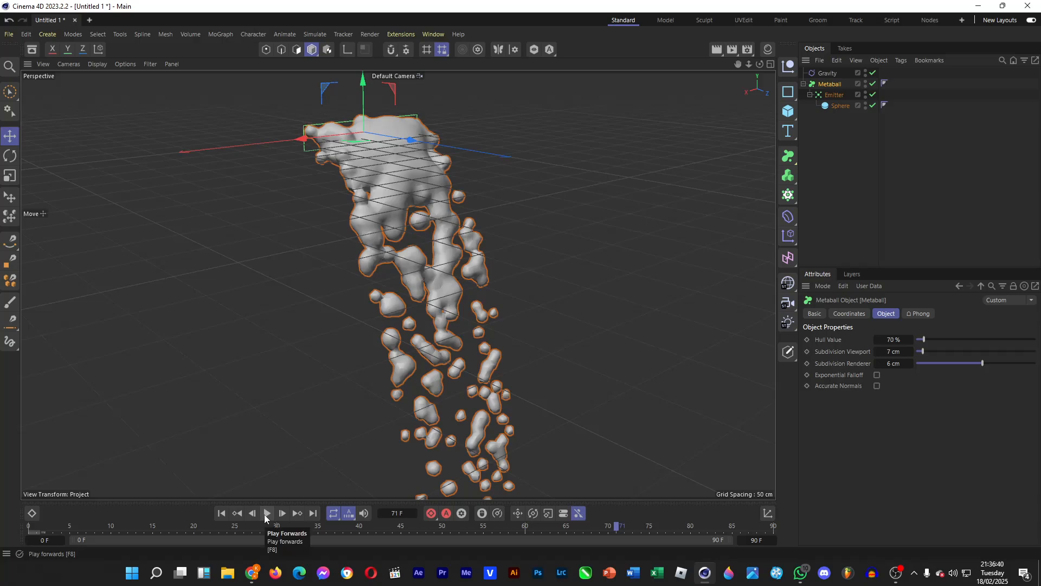
- Delete all existing objects from the scene and add a new particle Emitter
drag(796, 179, 848, 66)
key(Delete)
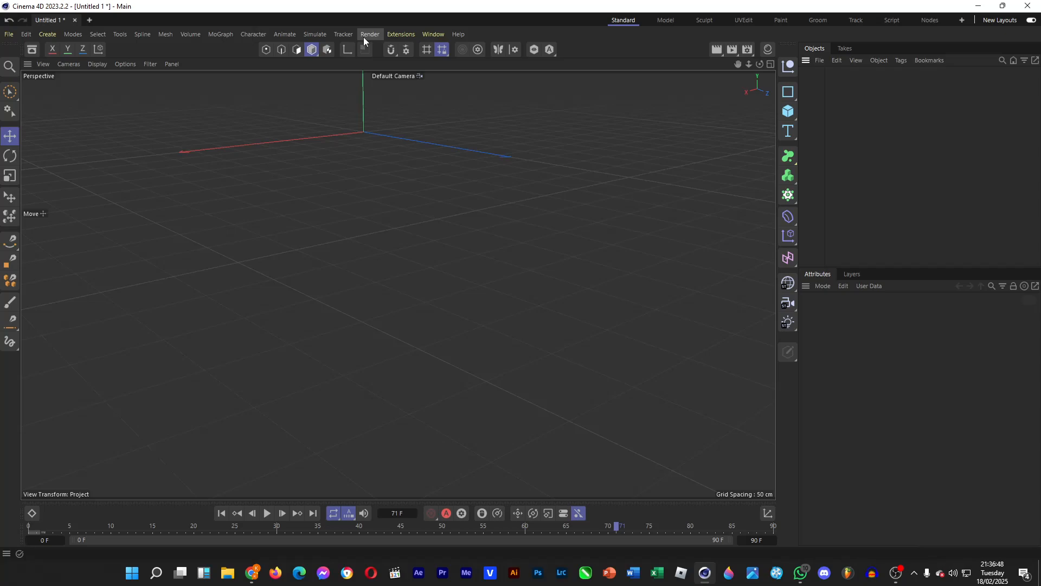
click(307, 35)
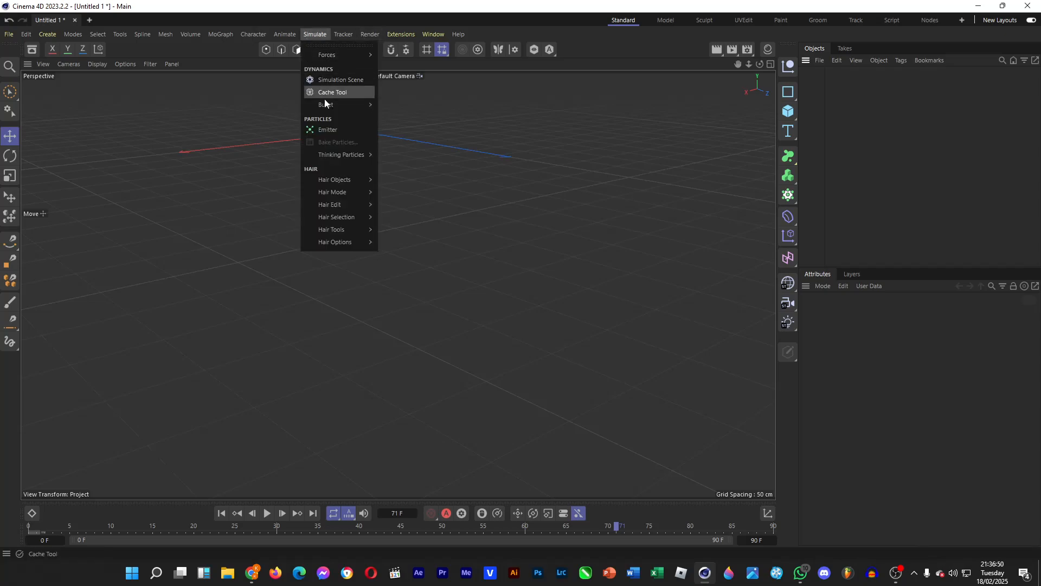
click(335, 130)
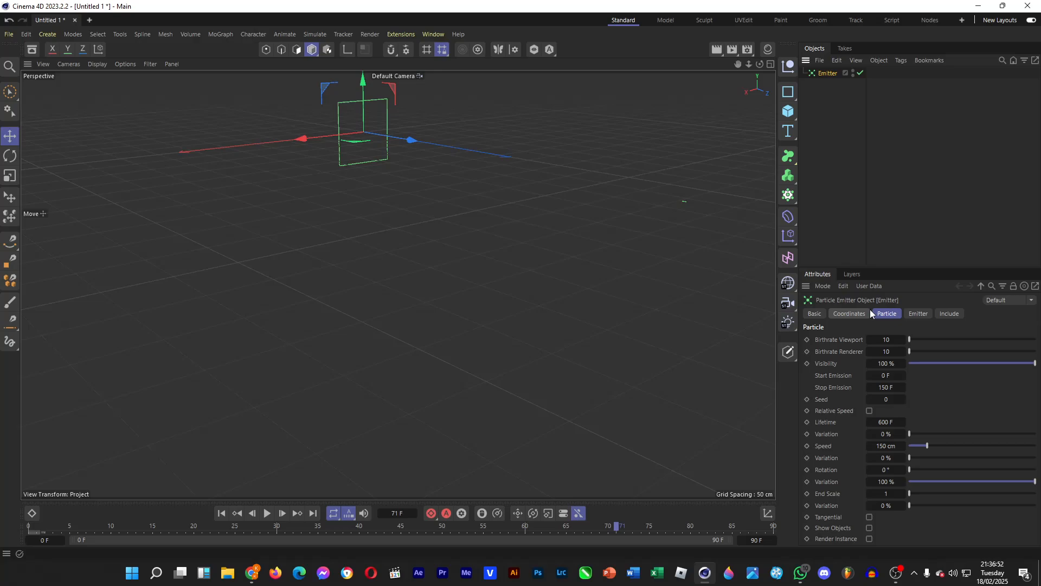
- Set the emitter's X-Size to 658 cm and Y-Size to 57 cm, and play the animation from the start
click(918, 314)
drag(899, 351, 991, 350)
drag(882, 361, 858, 362)
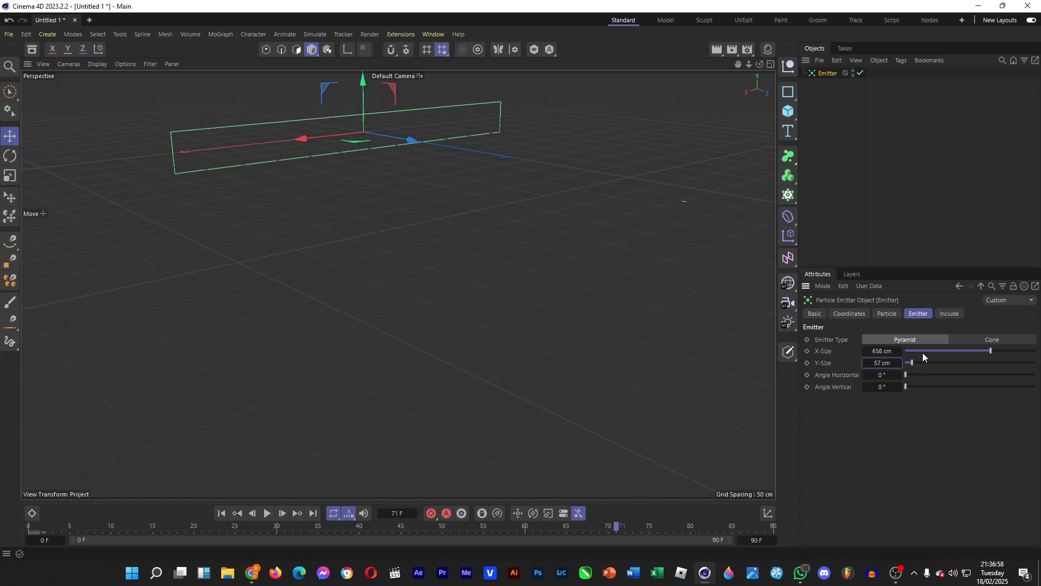
click(31, 525)
click(266, 514)
- Set the emitter's Birthrate Viewport and Birthrate Renderer both to 200
click(888, 315)
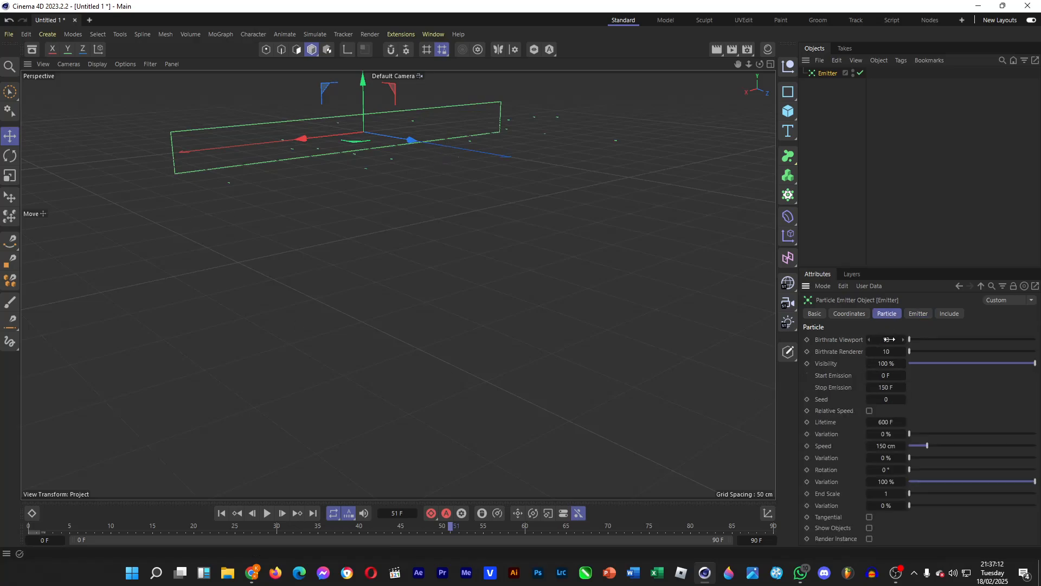
double_click(889, 339)
key(BackSpace)
text(200)
double_click(892, 351)
key(BackSpace)
text(200)
- Set the emitter's particle Speed to 326 cm and preview the emission from the first frame
drag(927, 446, 951, 445)
drag(63, 527, 27, 529)
click(263, 514)
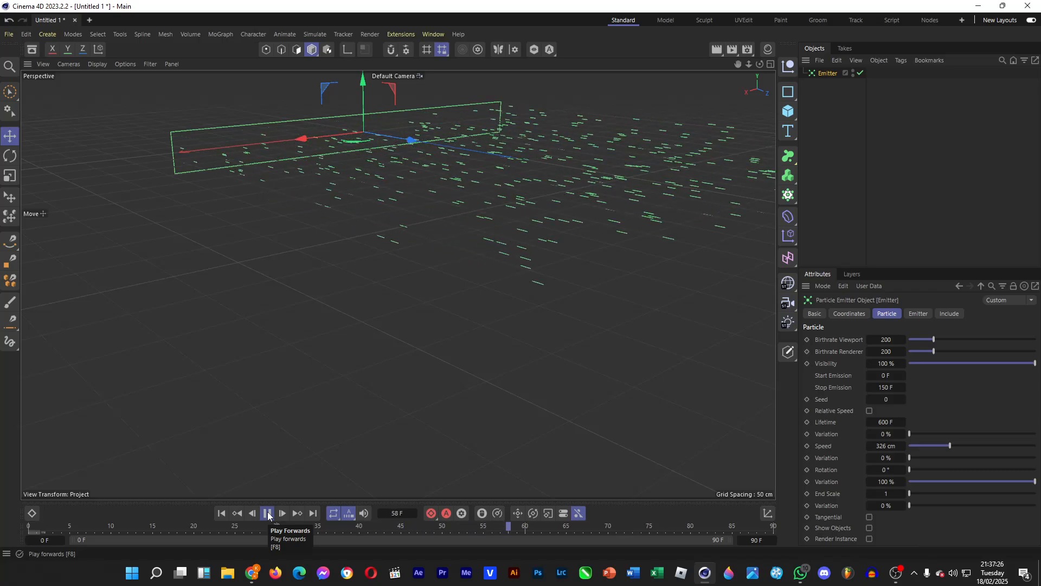
click(268, 515)
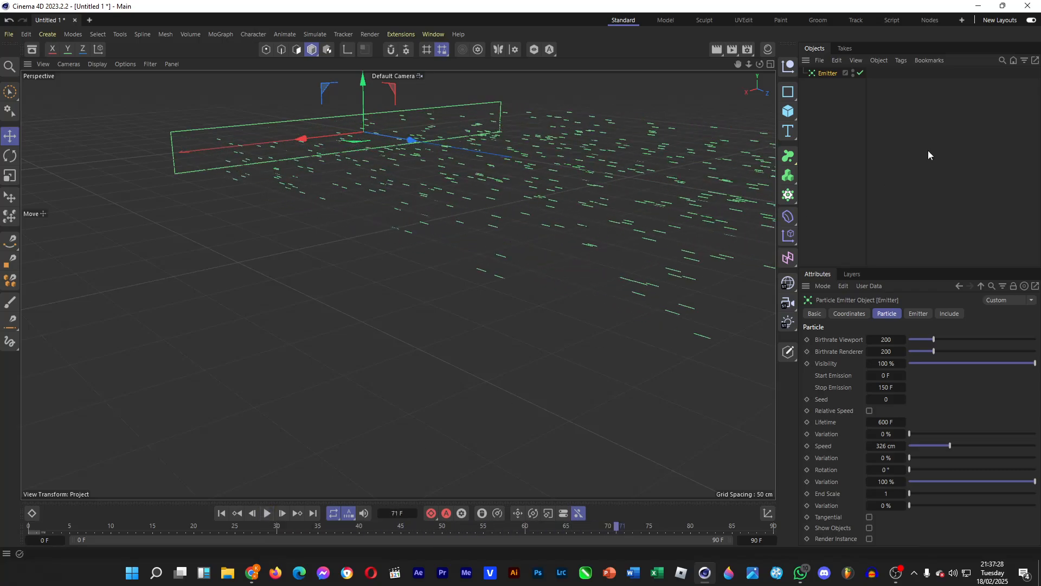
- Add a Sphere primitive and set its radius to 11 cm
click(886, 167)
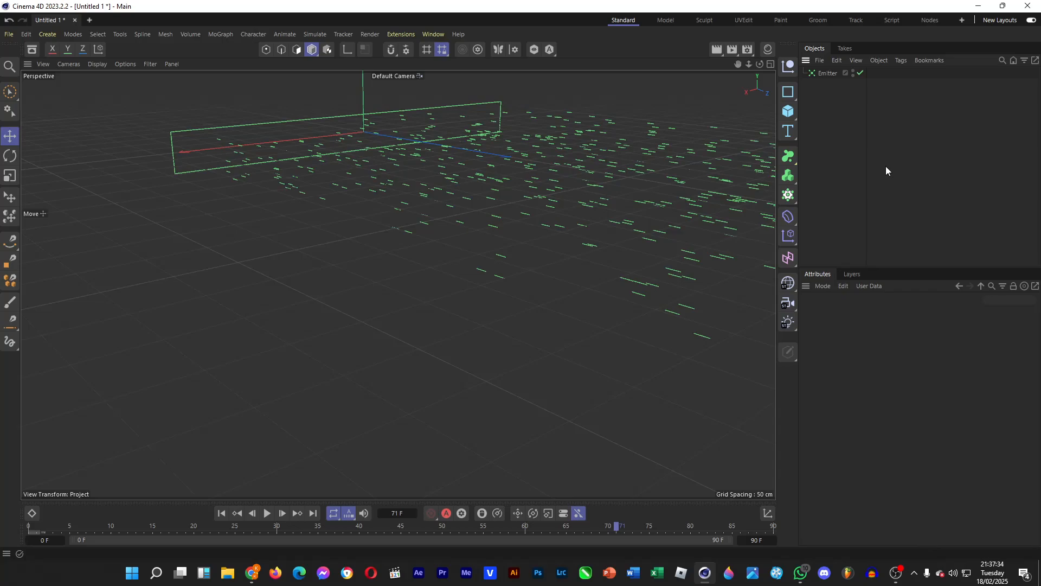
click(790, 112)
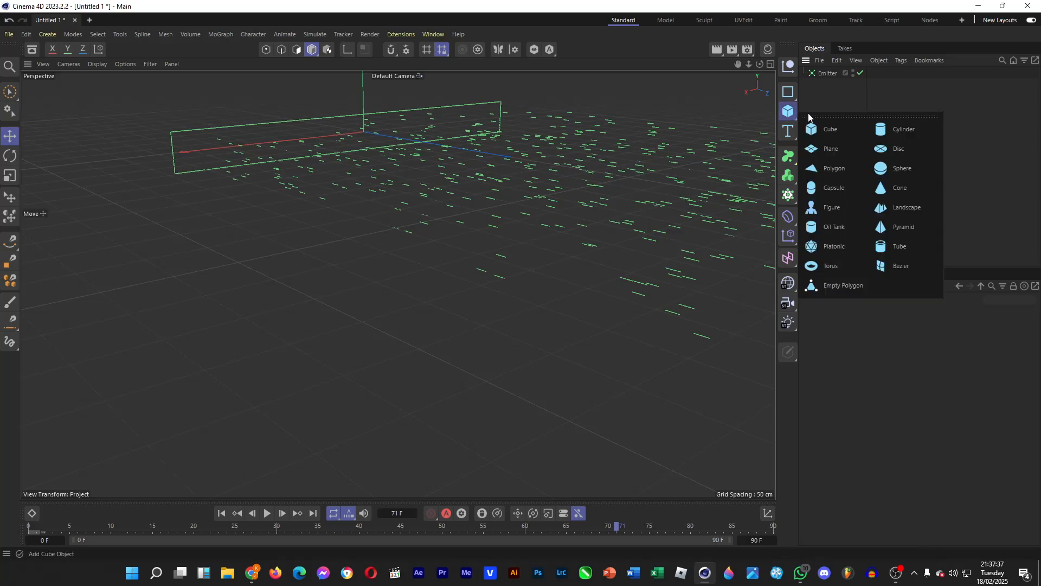
click(910, 172)
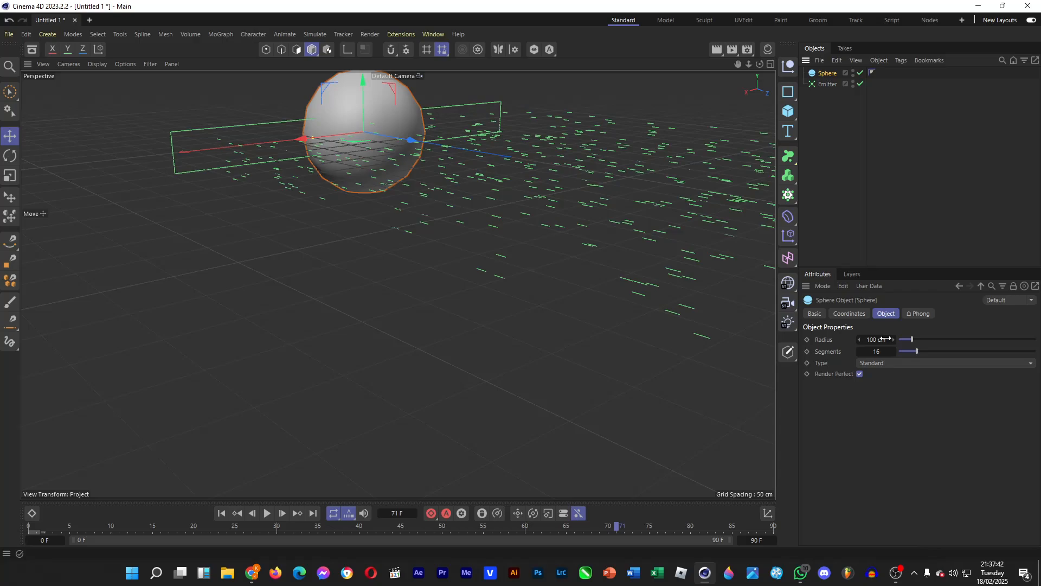
drag(886, 339, 849, 339)
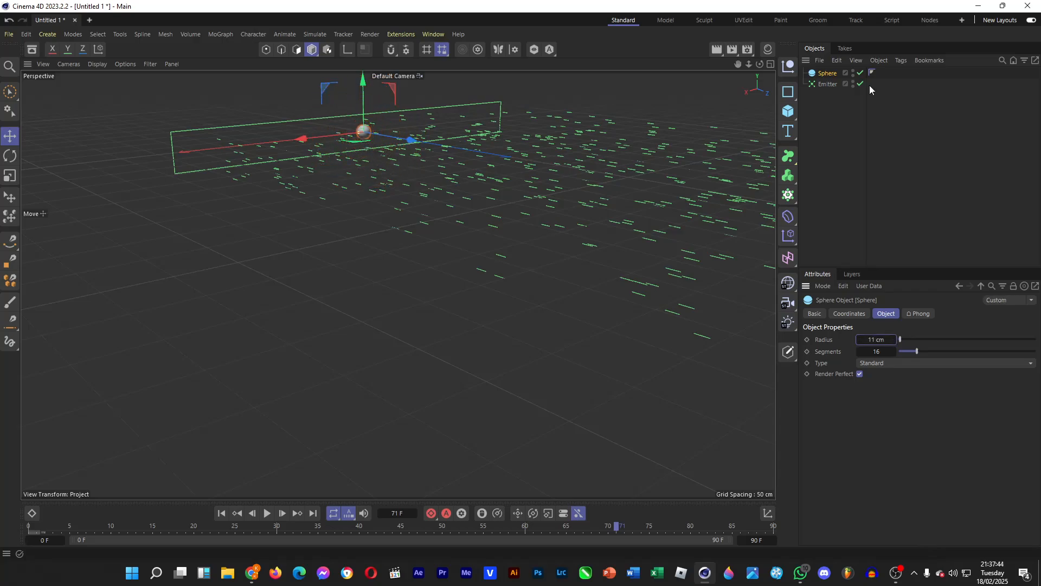
- Make the sphere a child of the emitter and enable Show Objects on the emitter
click(825, 84)
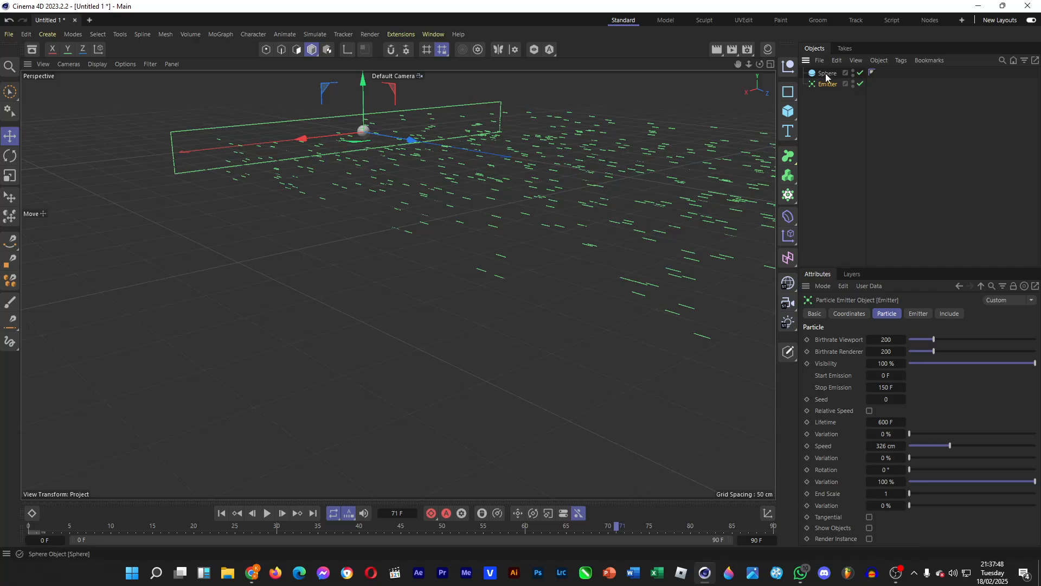
drag(826, 76, 833, 87)
drag(828, 84, 828, 86)
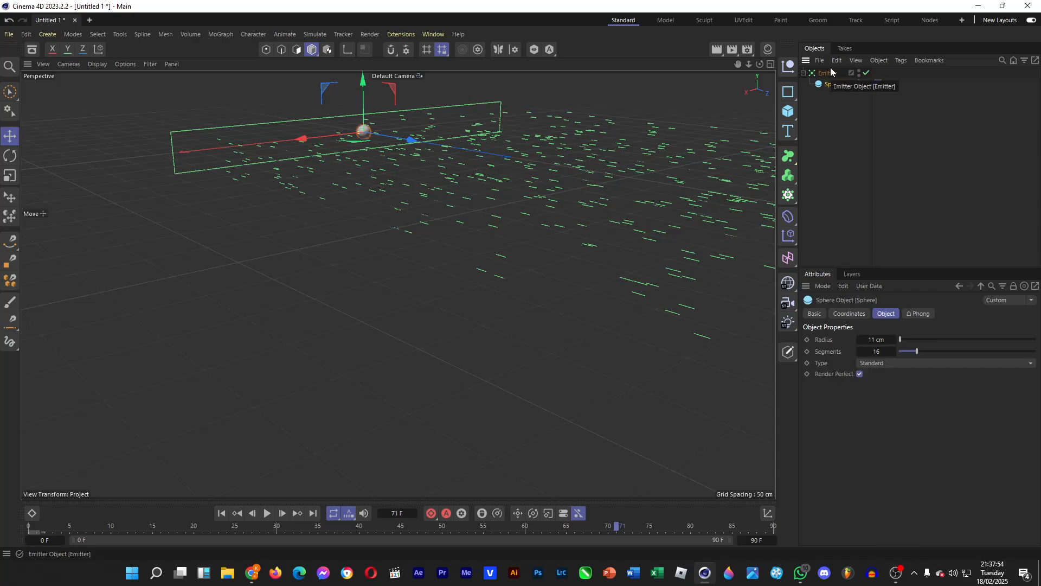
click(828, 76)
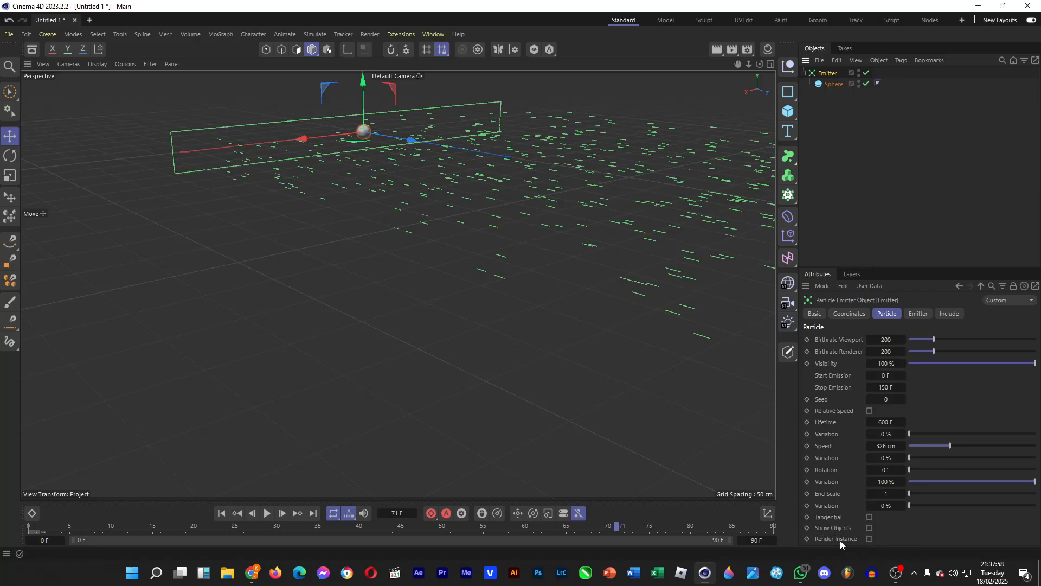
click(869, 527)
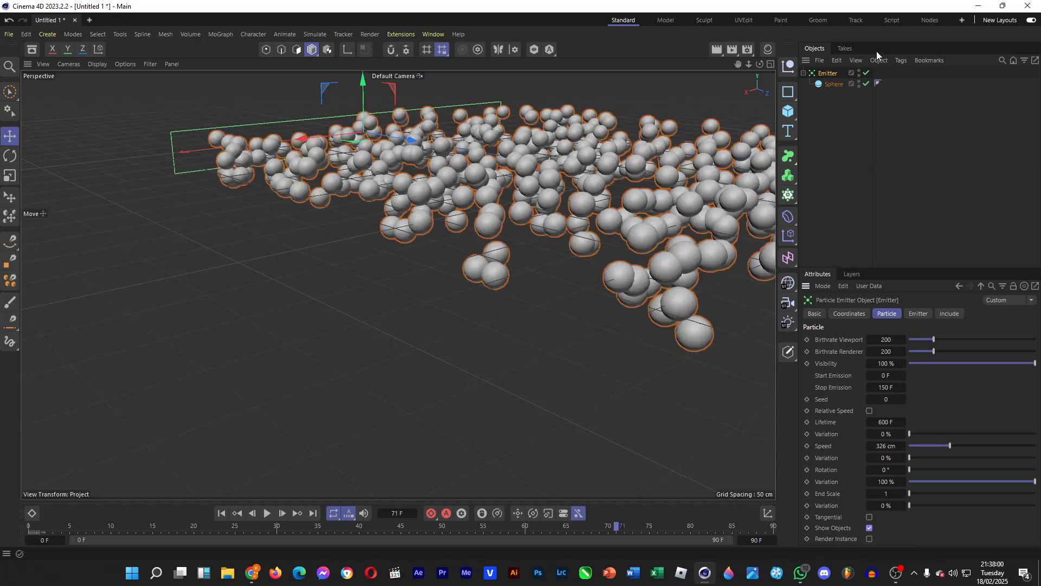
- Set the sphere's radius to 6 cm and replay the particle animation from the start
click(832, 84)
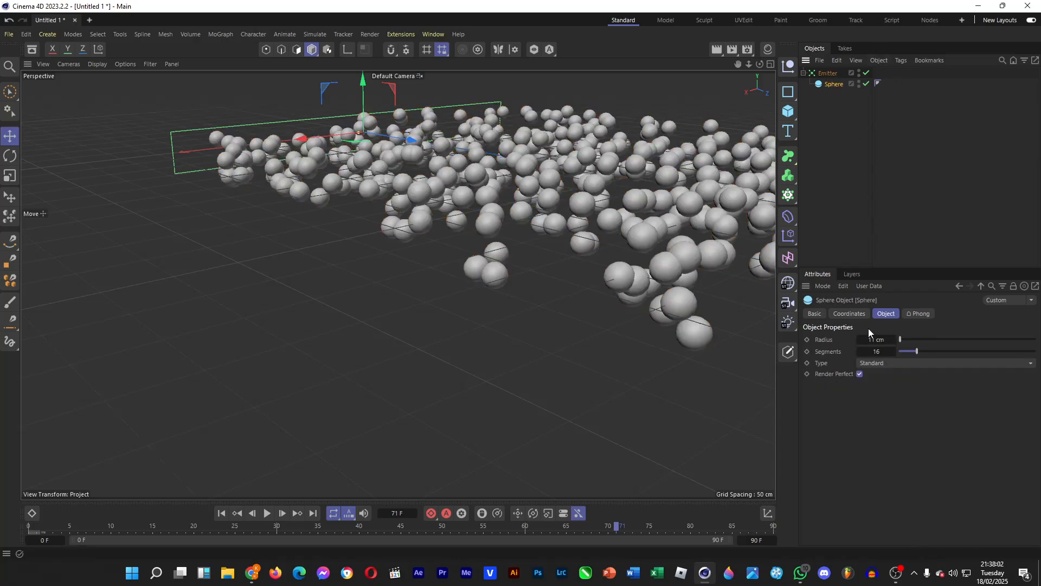
drag(891, 339, 854, 350)
click(60, 530)
click(267, 513)
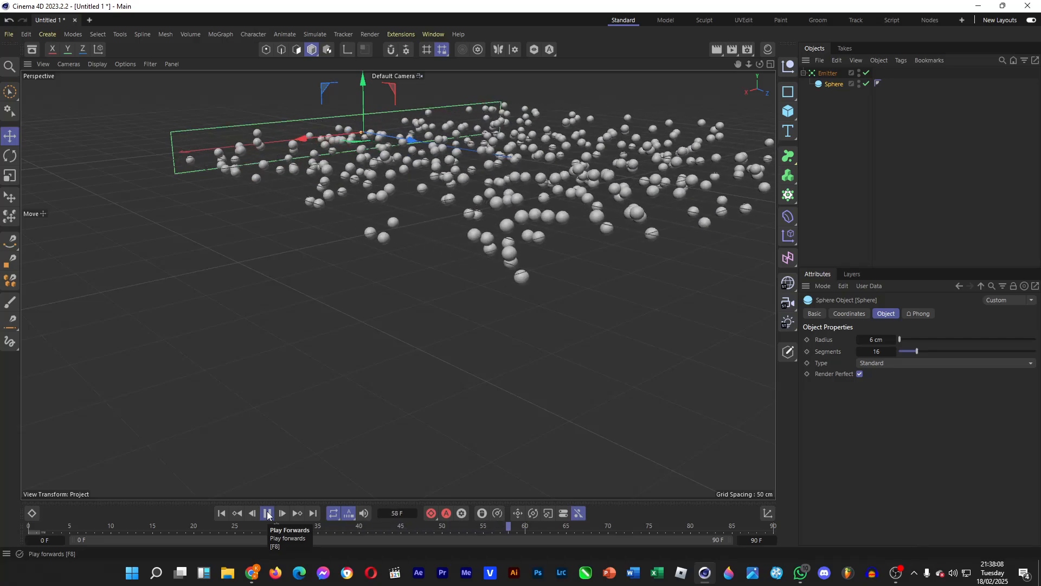
click(268, 513)
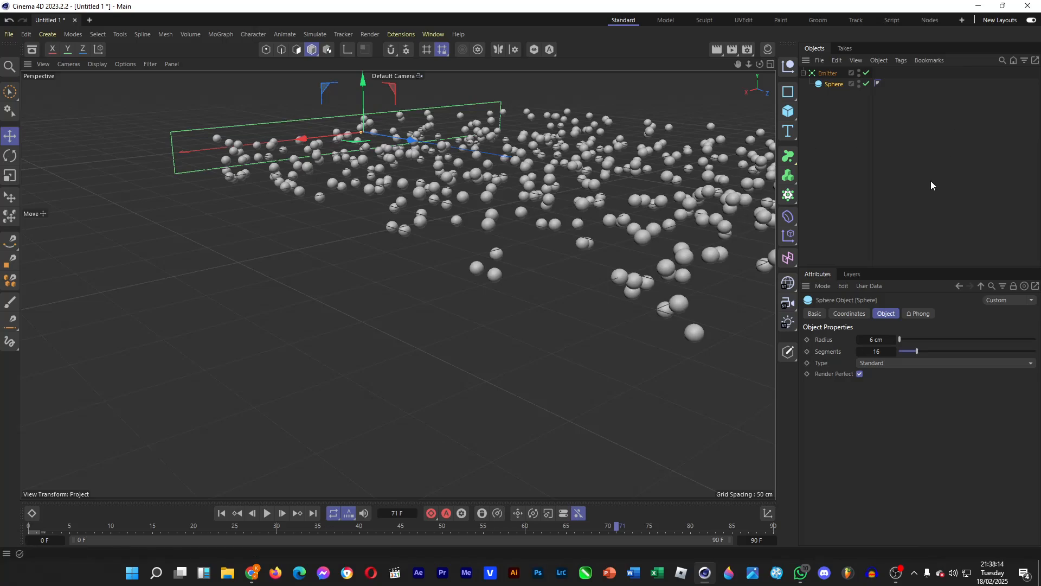
- Set the emitter's particle Speed to 425 cm and replay the animation from the start
click(828, 74)
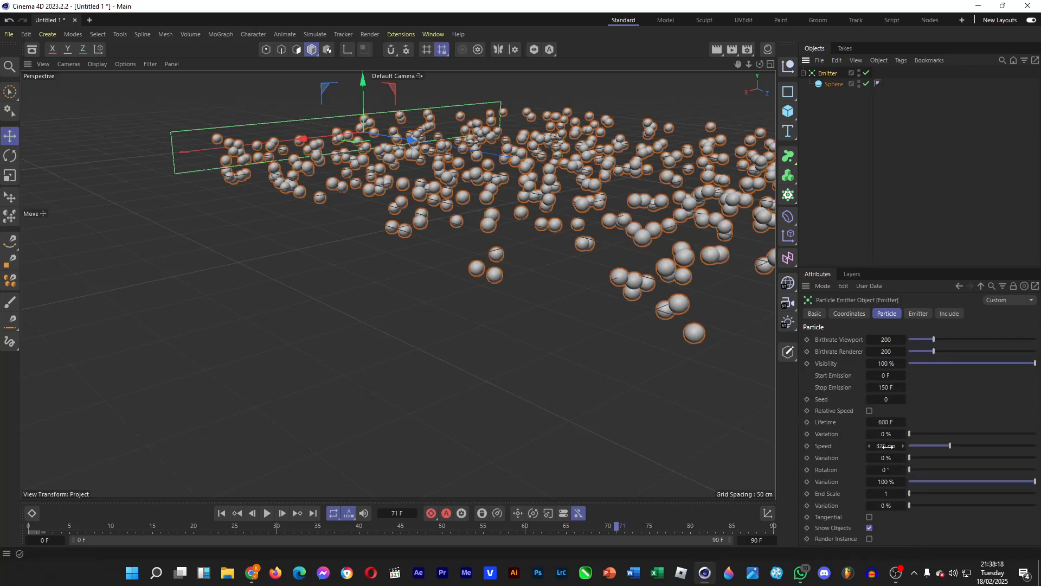
drag(885, 447, 939, 446)
drag(152, 534, 1, 534)
click(267, 517)
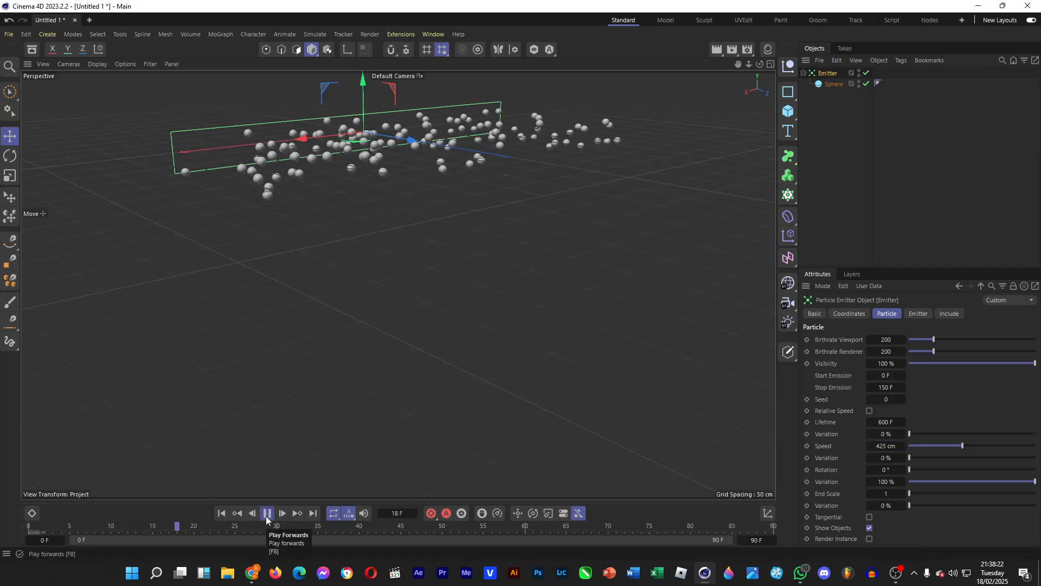
click(267, 516)
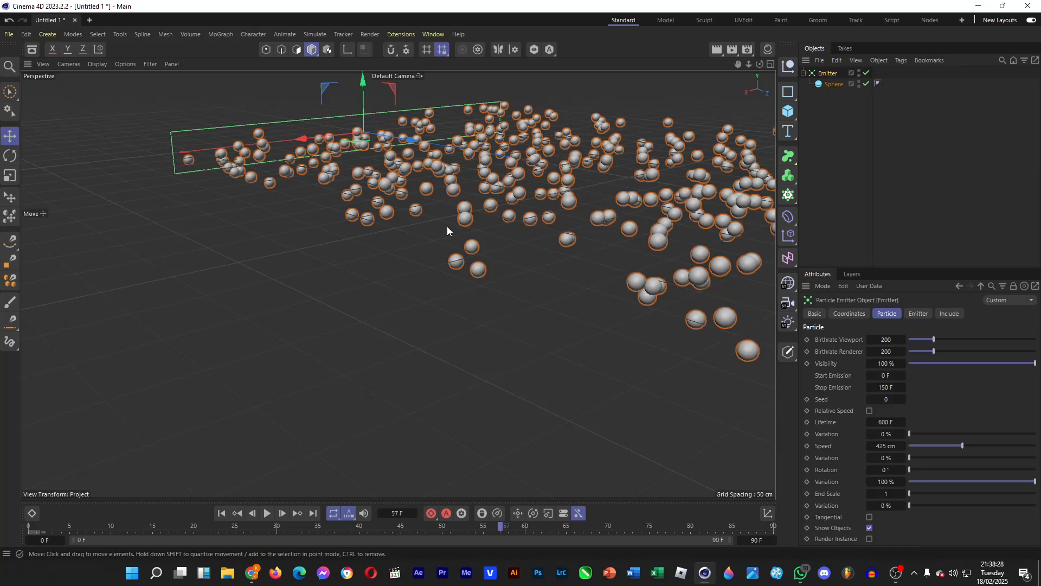
- Add a Metaball generator and make the emitter with its sphere a child of it
click(791, 156)
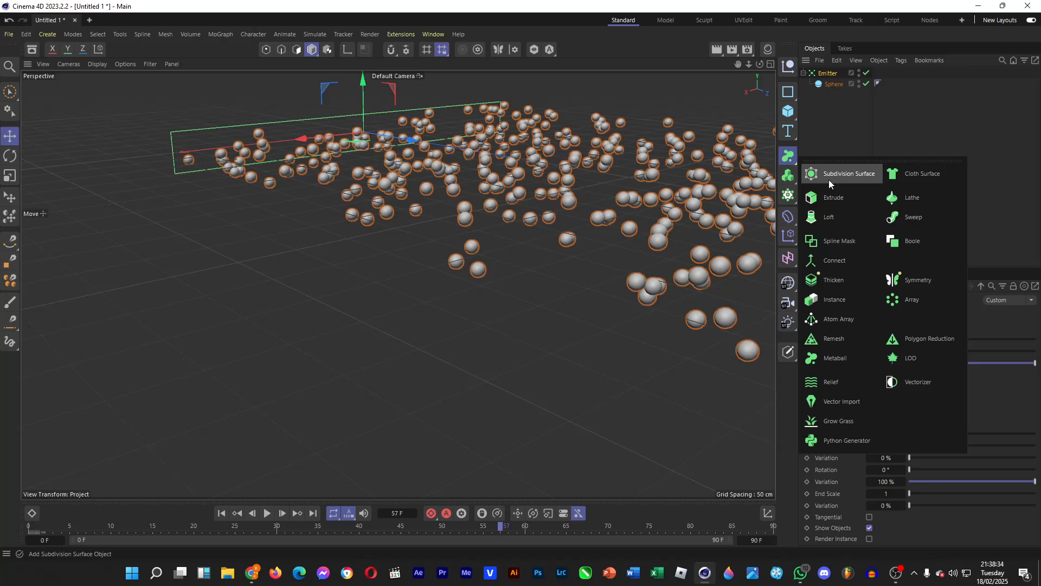
click(847, 353)
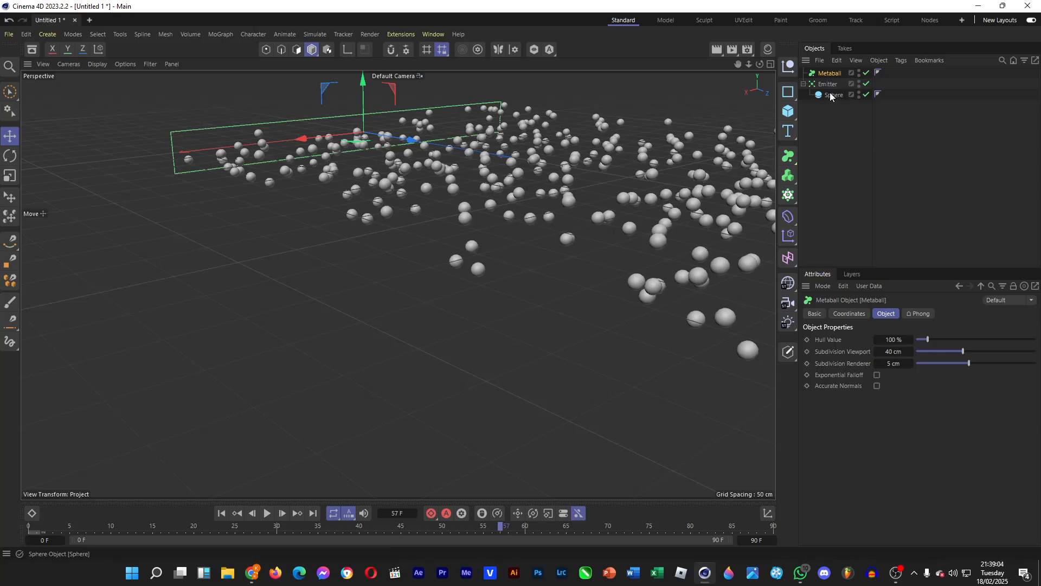
drag(828, 84, 832, 75)
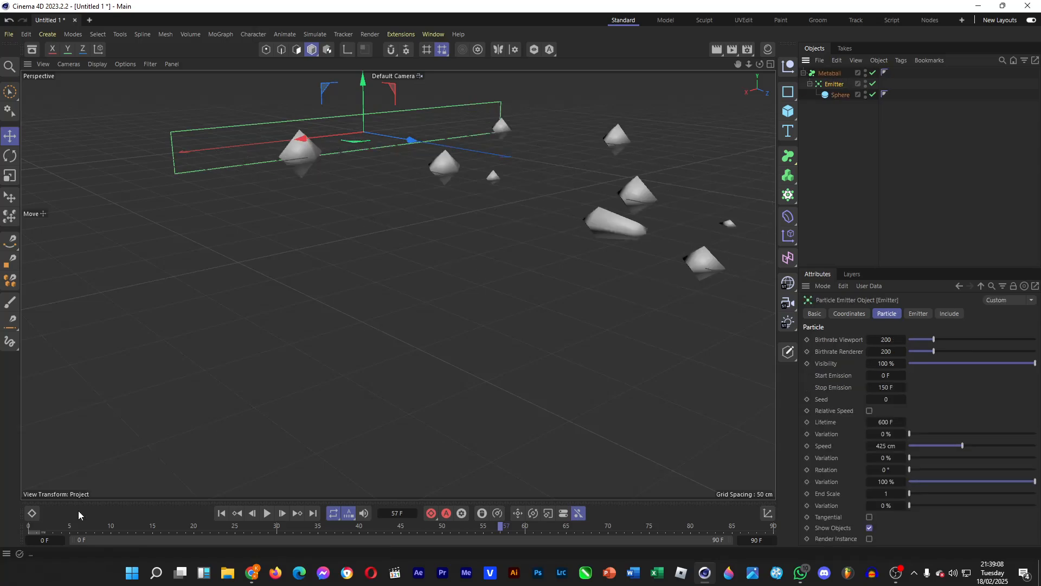
click(37, 531)
drag(37, 533, 244, 530)
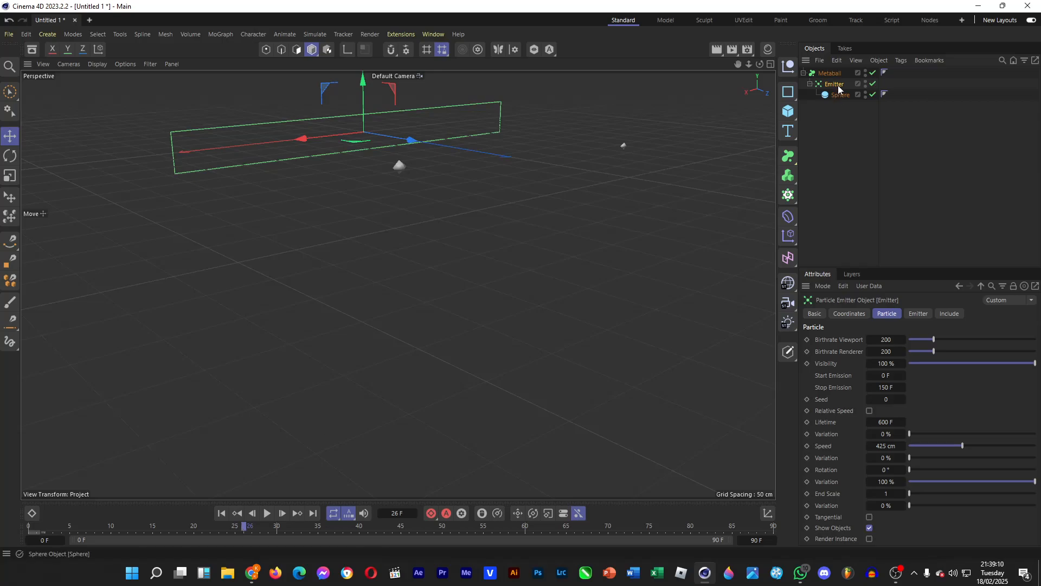
key(ctrl+z)
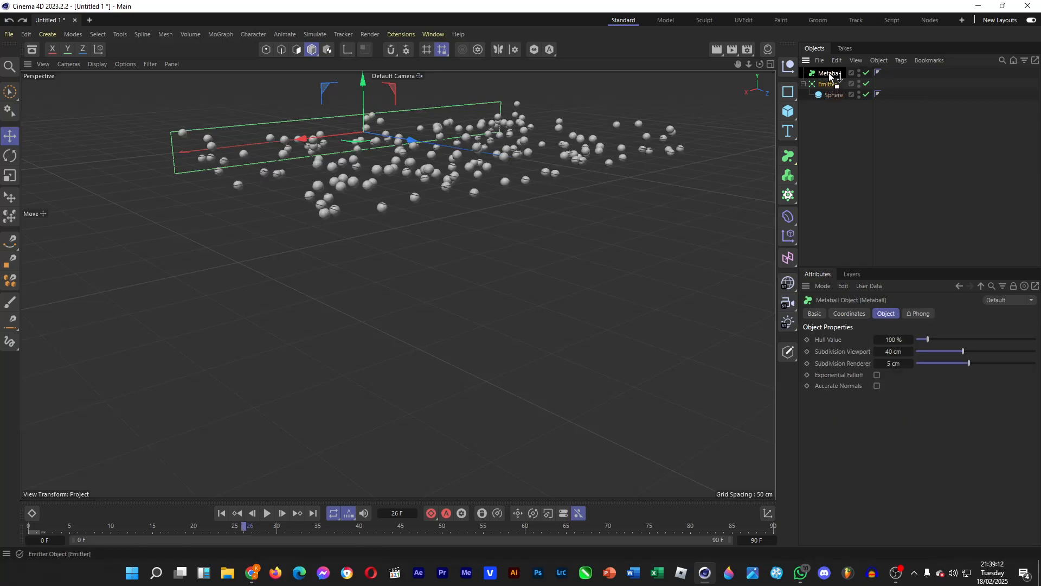
drag(831, 76, 830, 74)
- Set the Metaball's Hull Value to 38% and its Subdivision Viewport to 5 cm
click(829, 73)
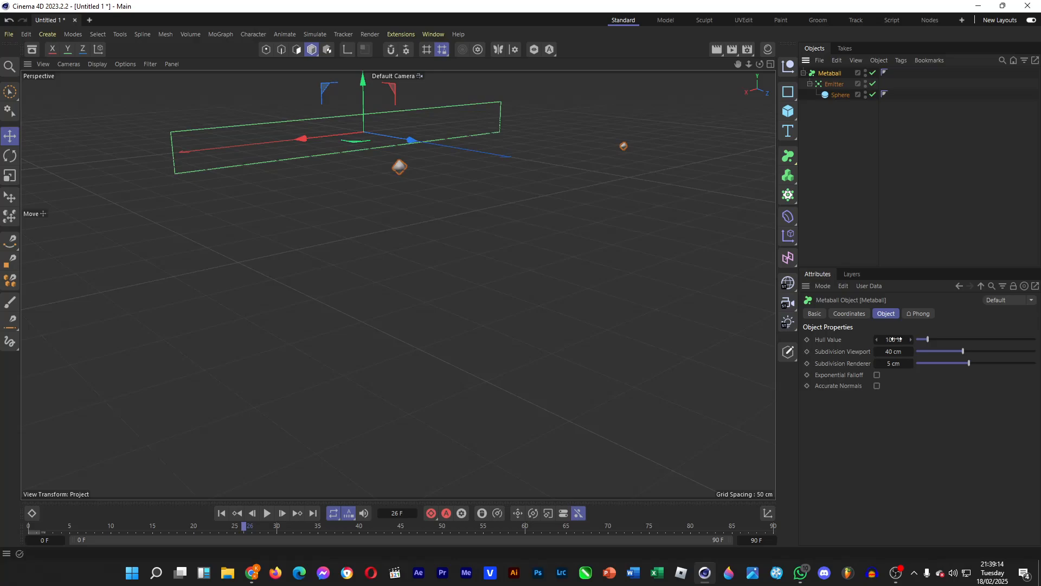
mouse_move(931, 342)
mouse_down()
mouse_move(942, 338)
mouse_move(919, 339)
mouse_move(936, 352)
mouse_move(926, 353)
mouse_up()
drag(739, 65, 730, 112)
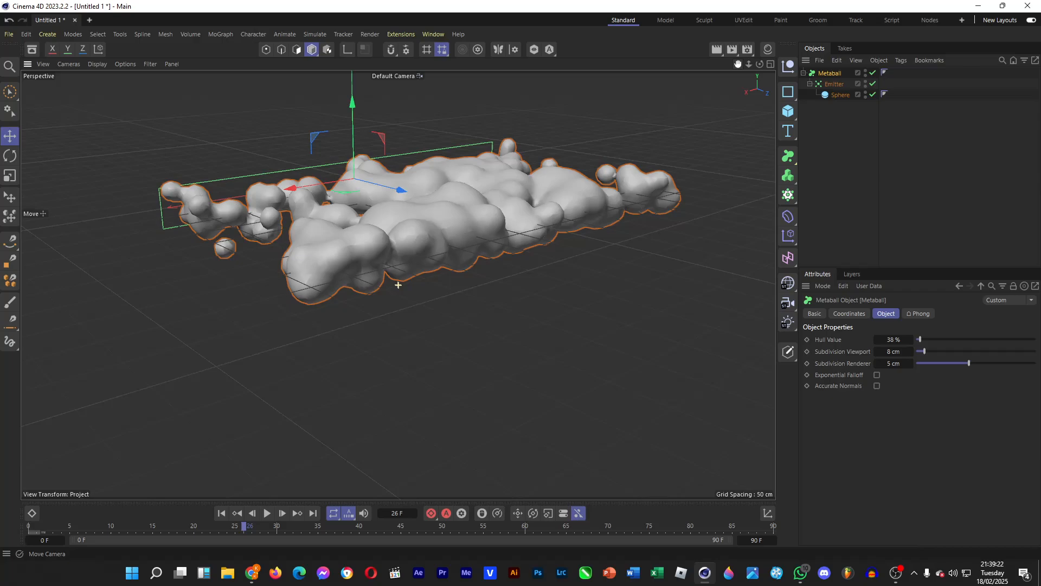
drag(960, 367, 920, 352)
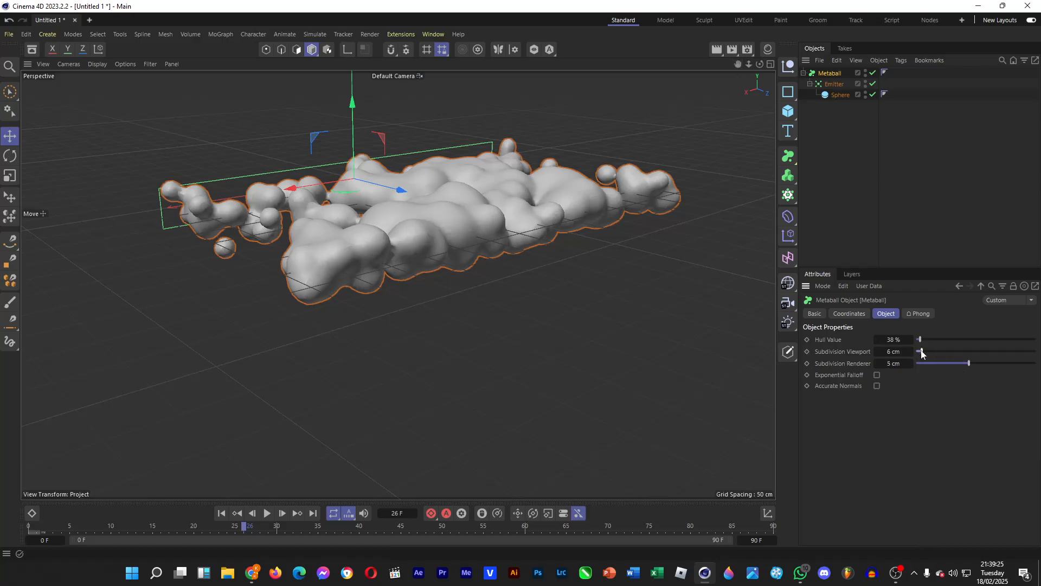
click(903, 194)
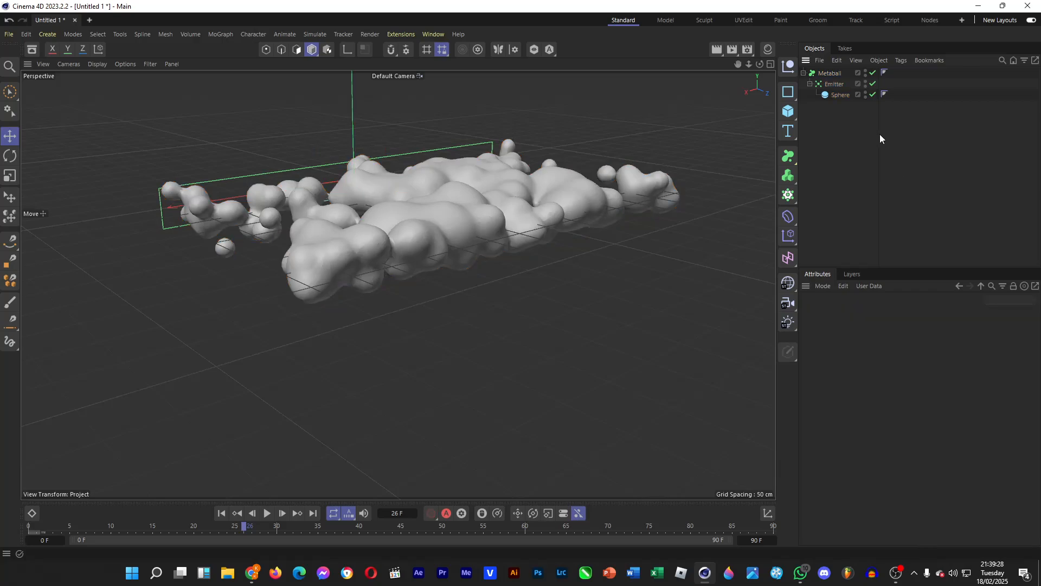
click(827, 75)
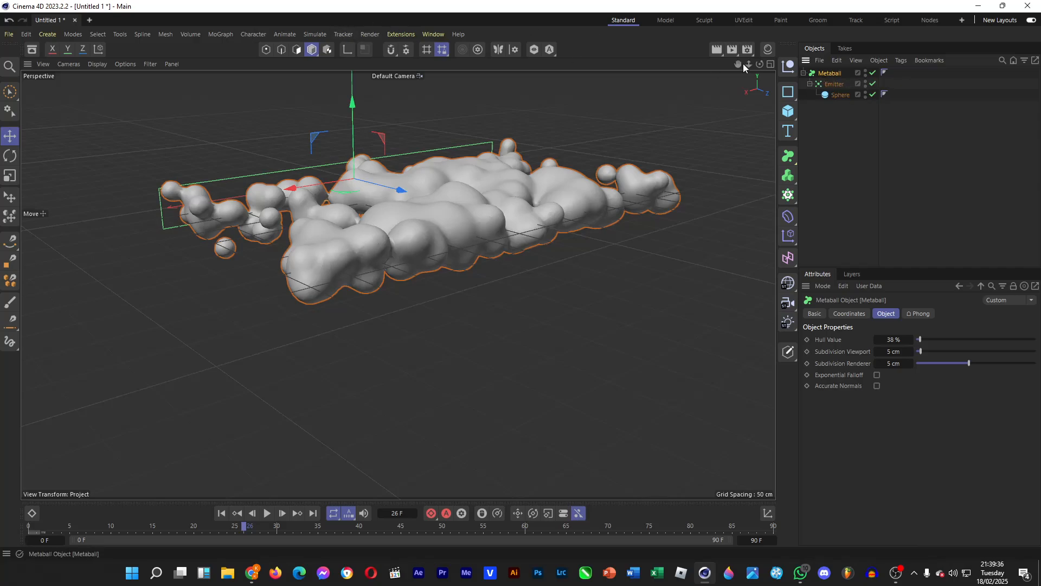
- Add a Gravity force to the scene and play the simulation from near the start
click(310, 35)
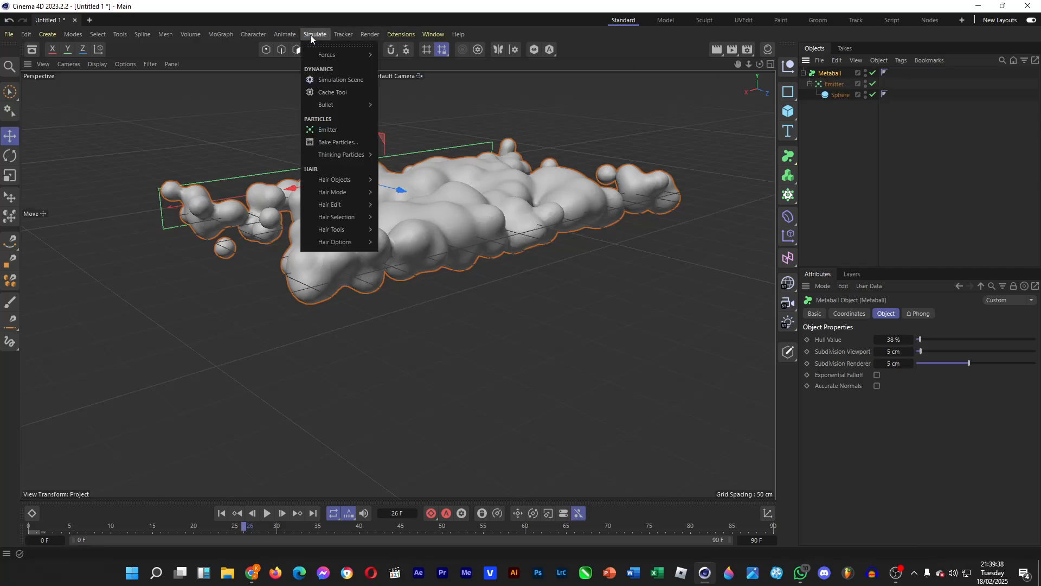
mouse_move(356, 55)
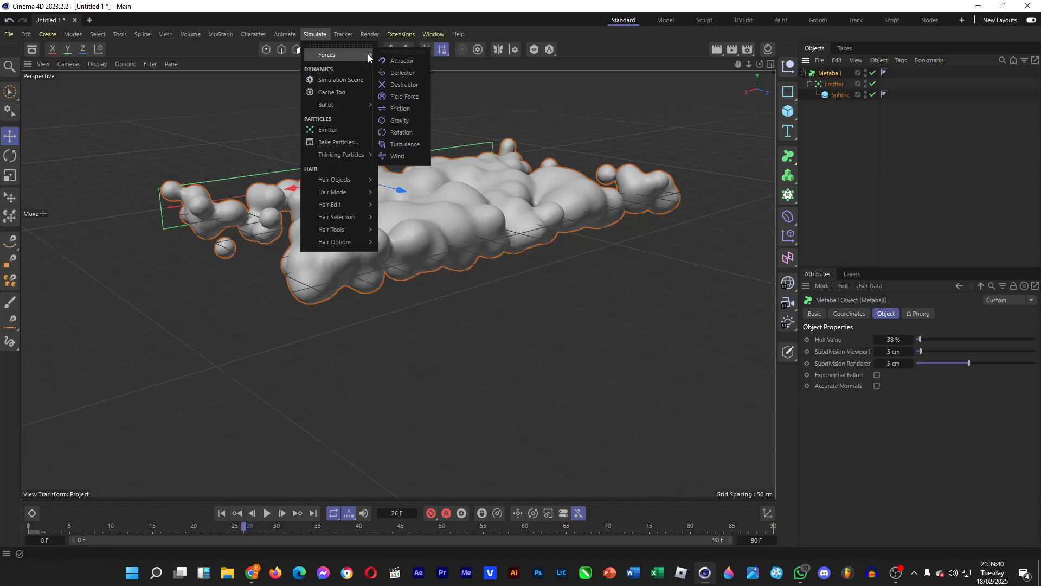
click(401, 120)
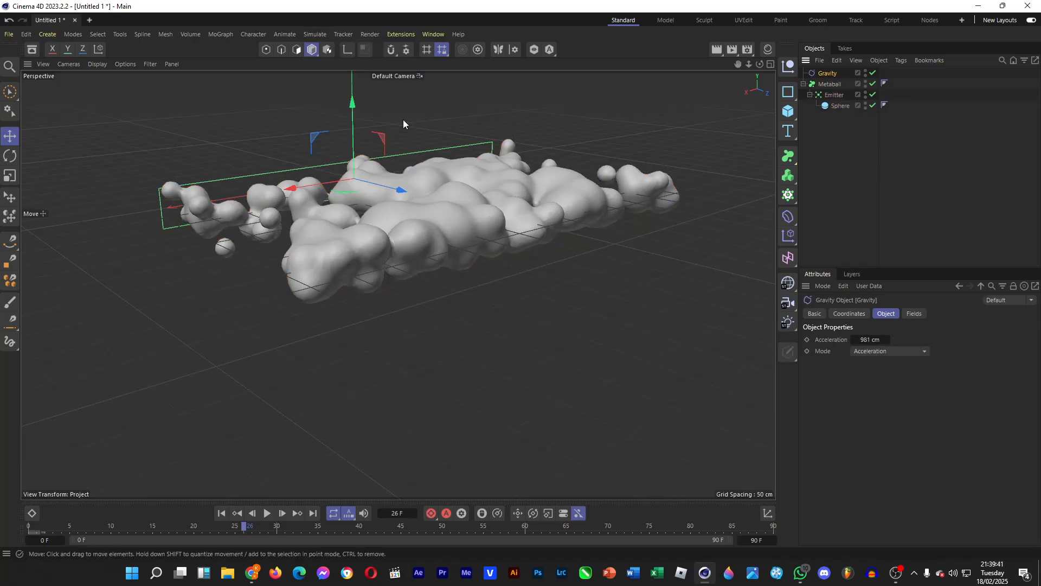
click(64, 525)
click(268, 513)
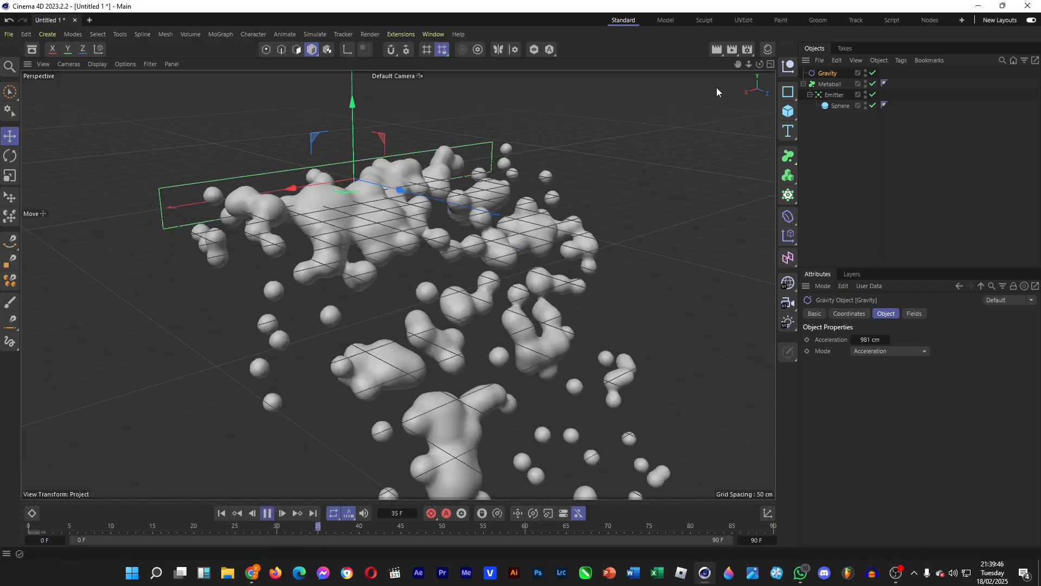
- Set the Metaball's Subdivision Viewport to 8 cm and its Hull Value to 27%
drag(738, 64, 230, 503)
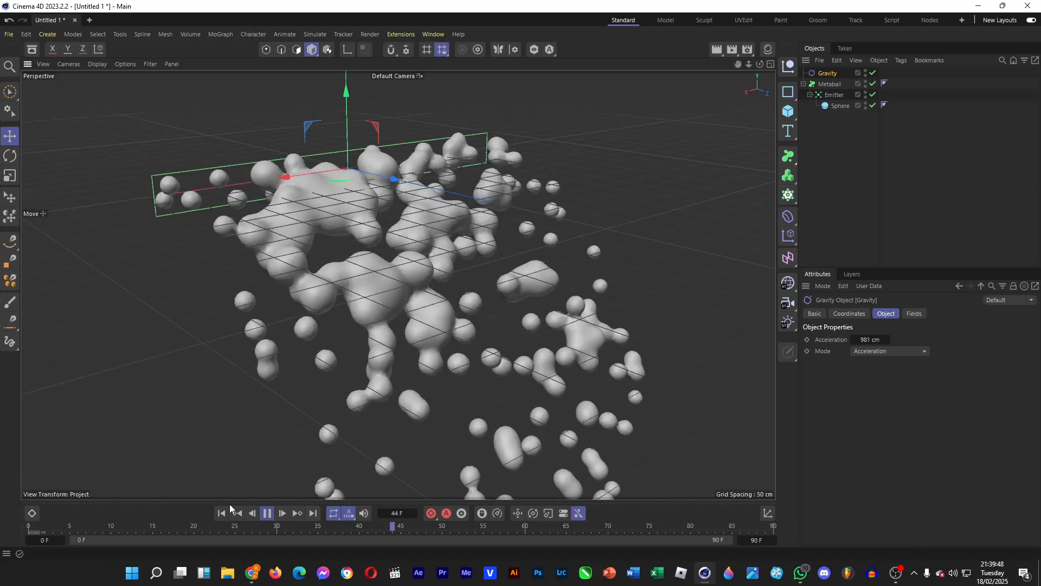
click(267, 513)
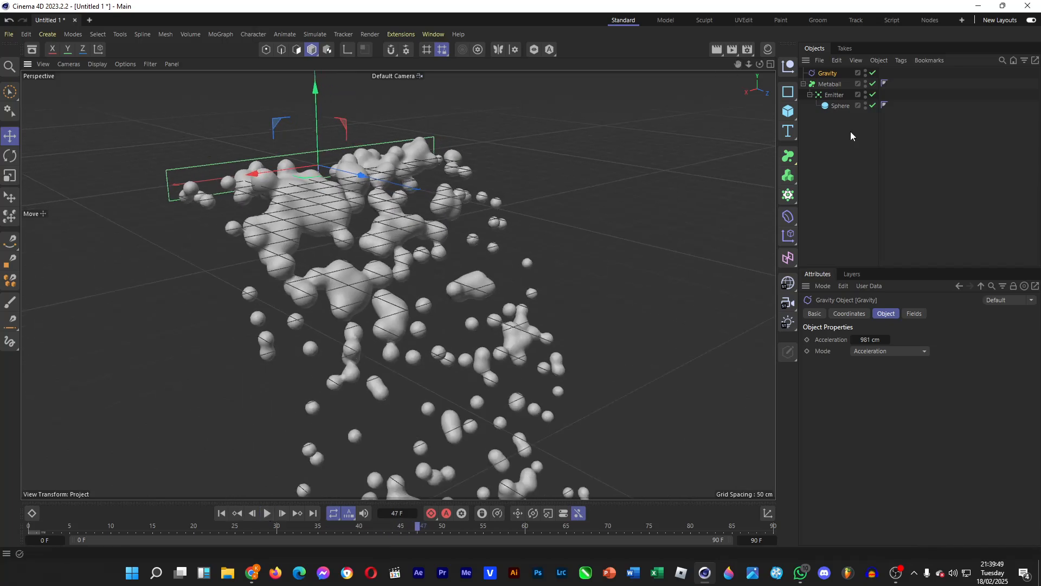
click(827, 85)
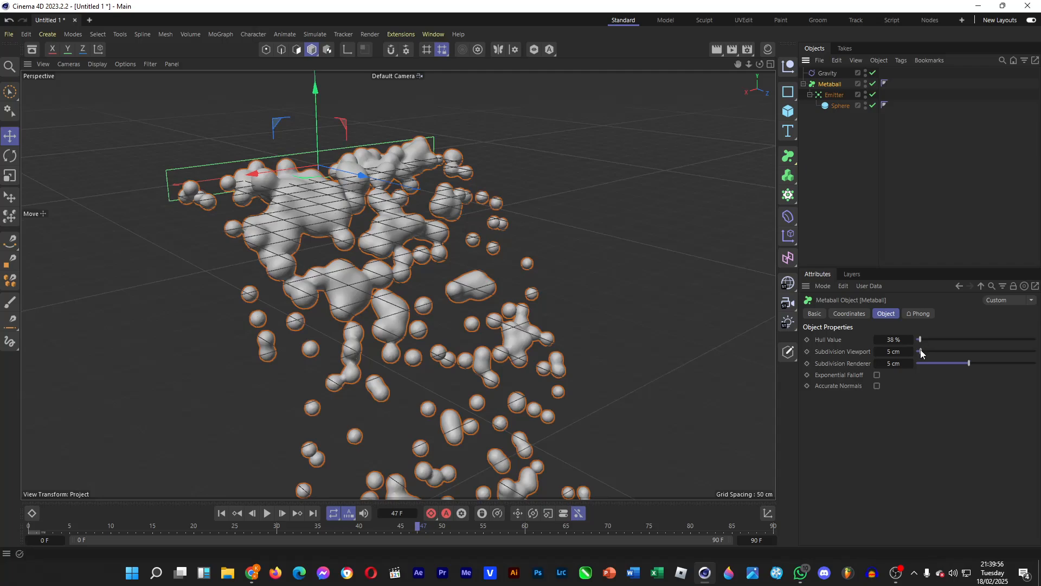
drag(921, 352, 926, 353)
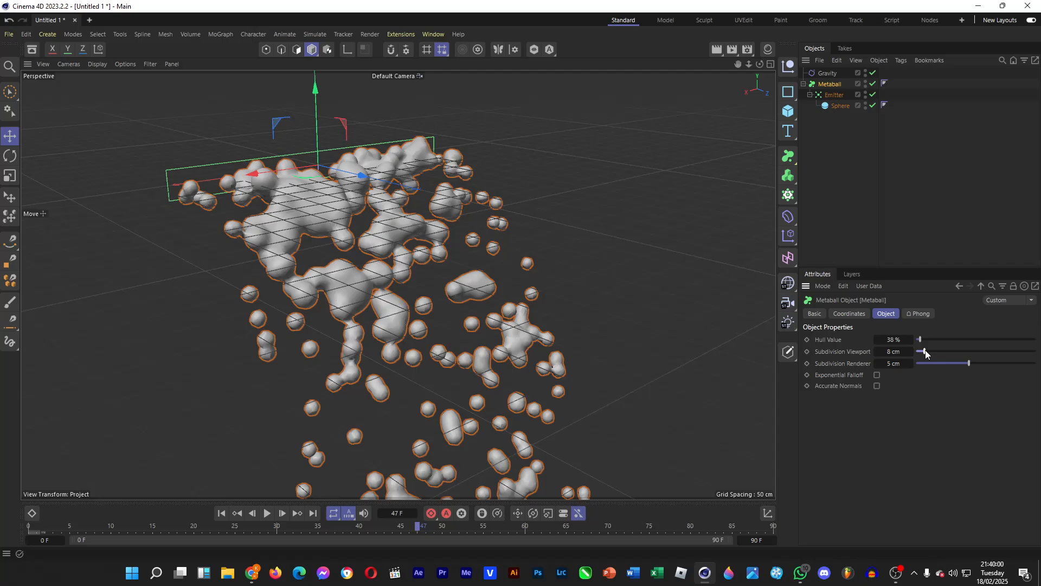
drag(926, 340, 920, 349)
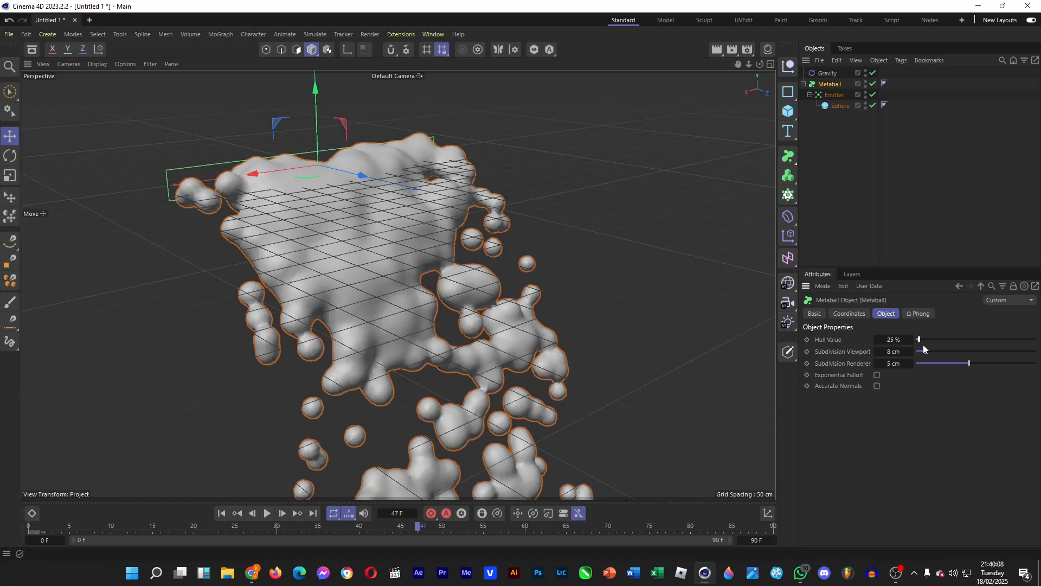
double_click(894, 338)
text(27)
key(Return)
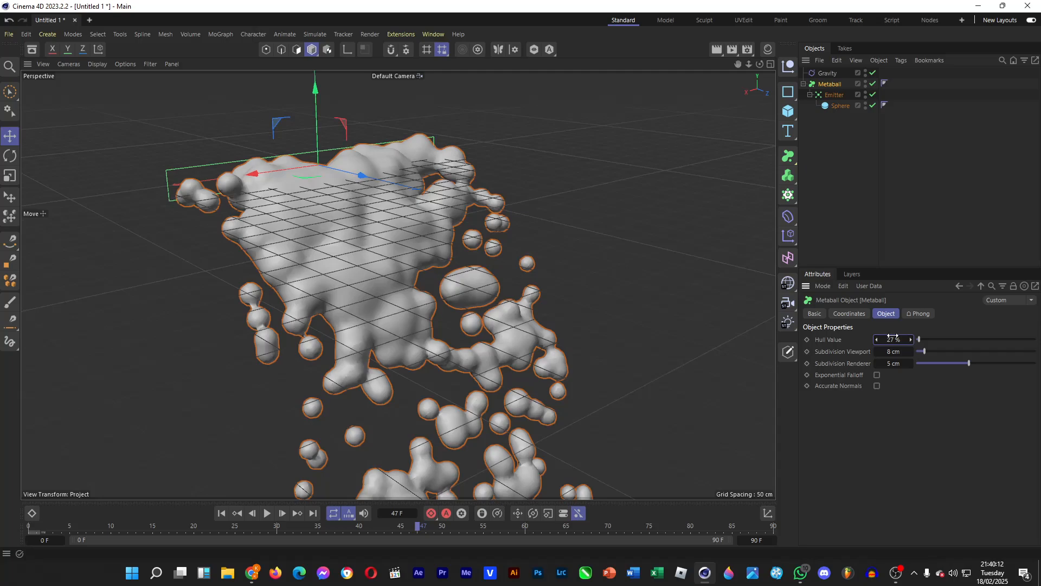
- Replay the simulation from the first frame and pause it around frame 51 to check the merged liquid
click(132, 494)
click(221, 513)
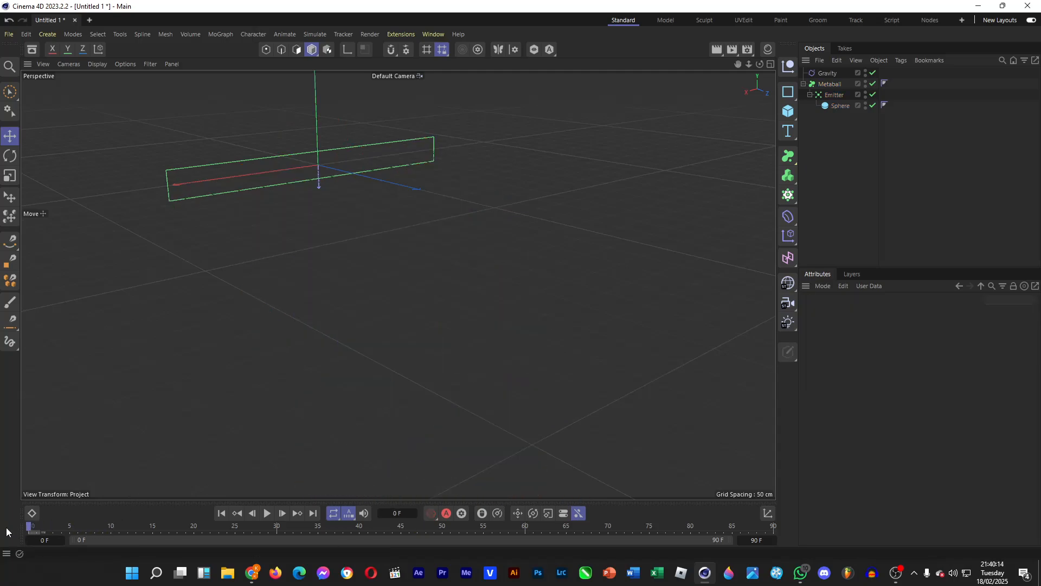
click(267, 513)
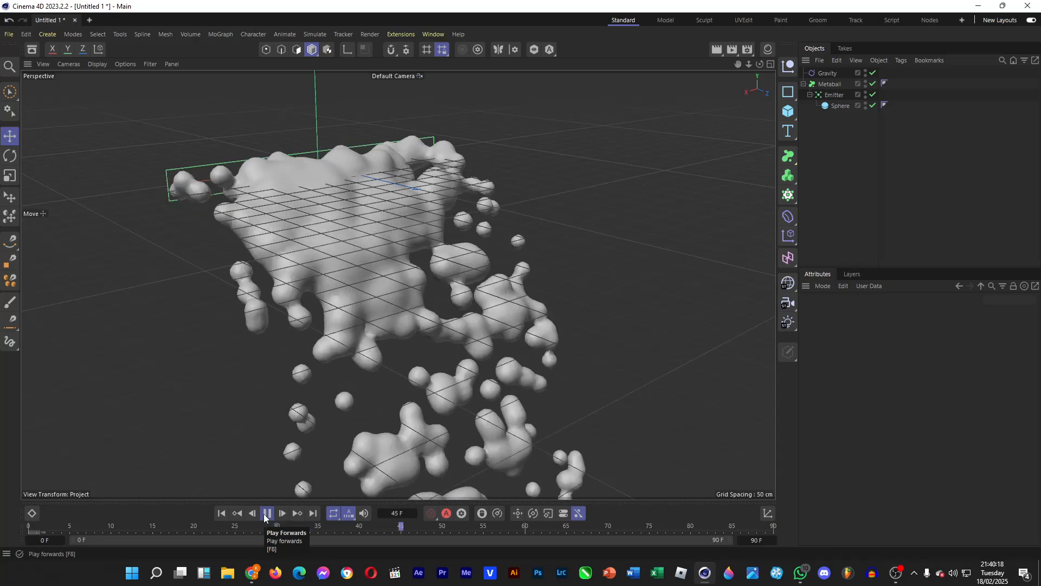
click(267, 513)
drag(749, 64, 771, 72)
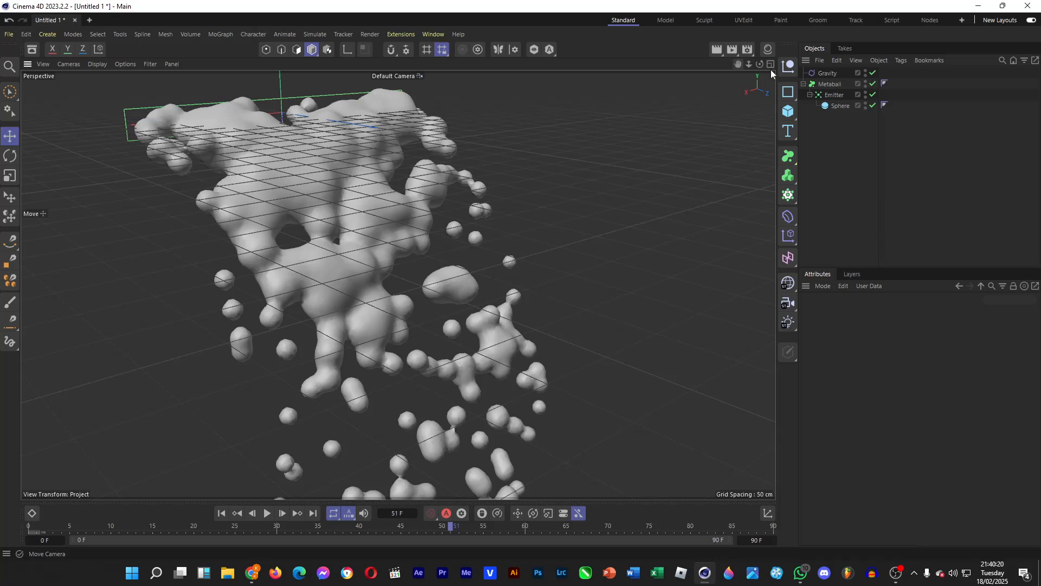
- Set the emitter's Birthrate Viewport and Birthrate Renderer both to 240
click(830, 84)
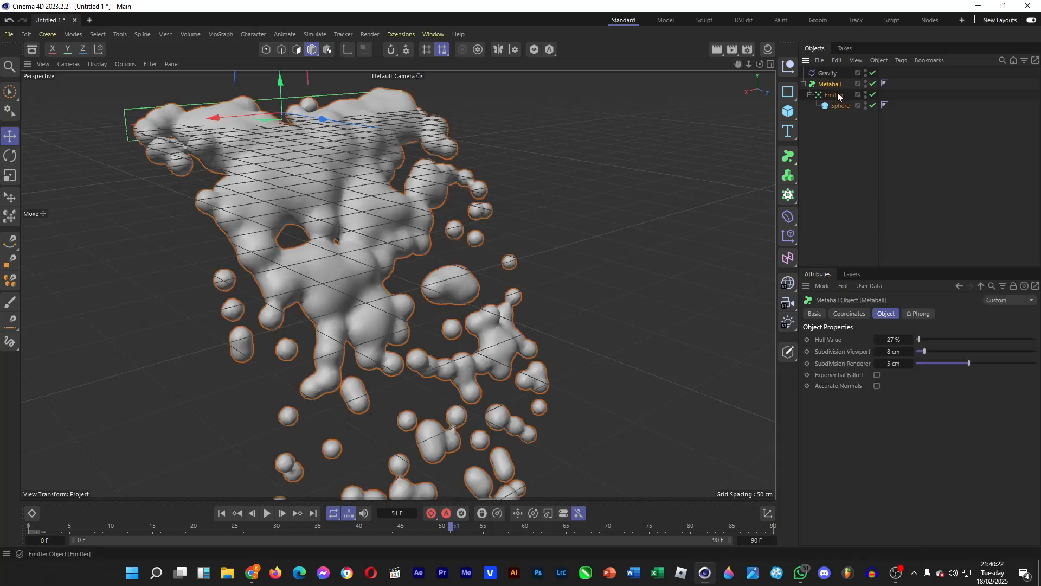
click(834, 94)
click(890, 336)
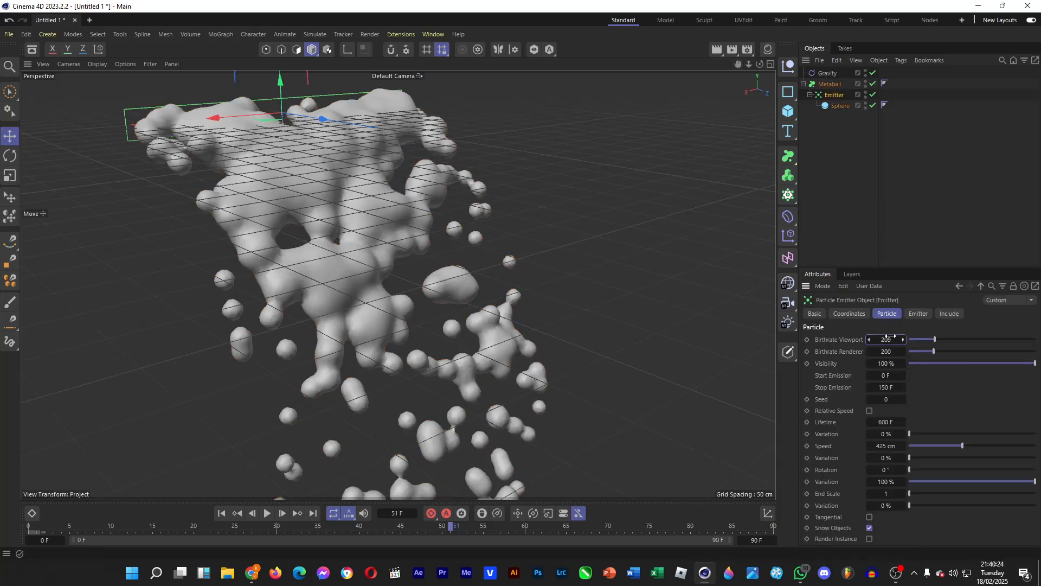
click(893, 352)
drag(936, 340, 940, 341)
click(889, 341)
key(ctrl+c)
click(890, 352)
key(ctrl+v)
- Play the simulation from frame 0, pause it around frame 52 and examine the denser liquid stream
drag(87, 527, 28, 528)
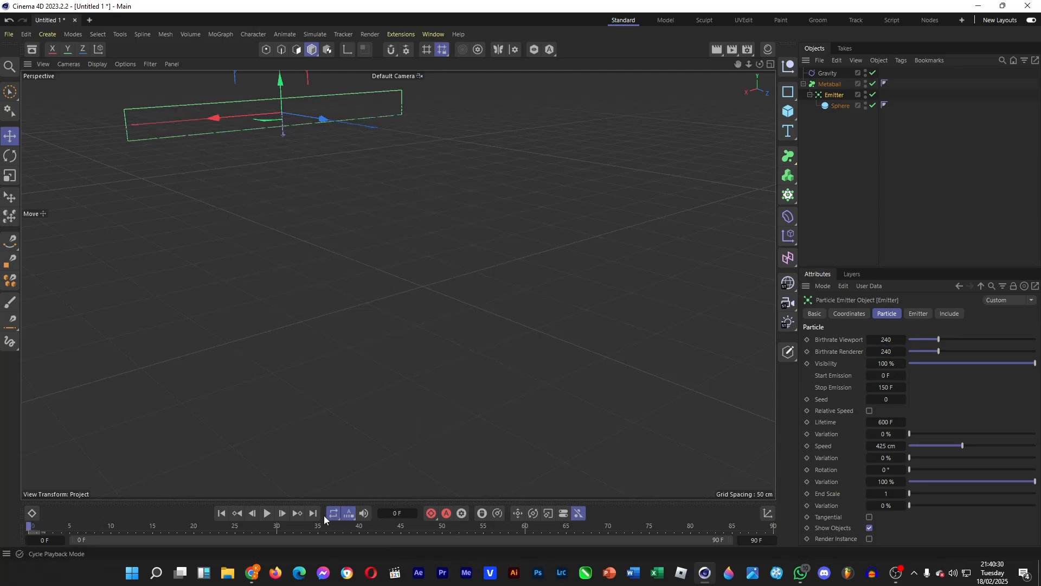
click(268, 513)
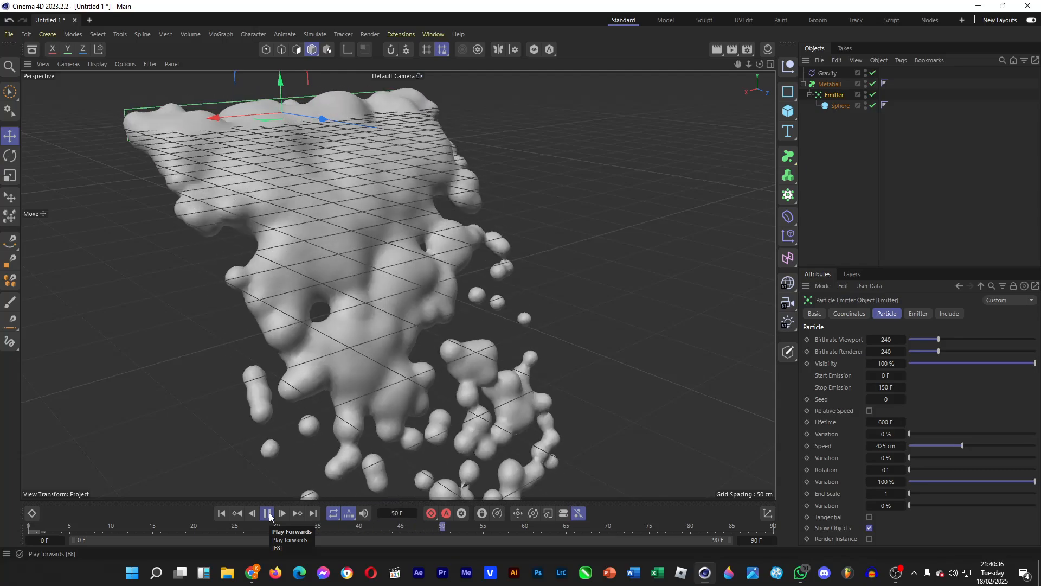
click(268, 513)
drag(737, 64, 718, 82)
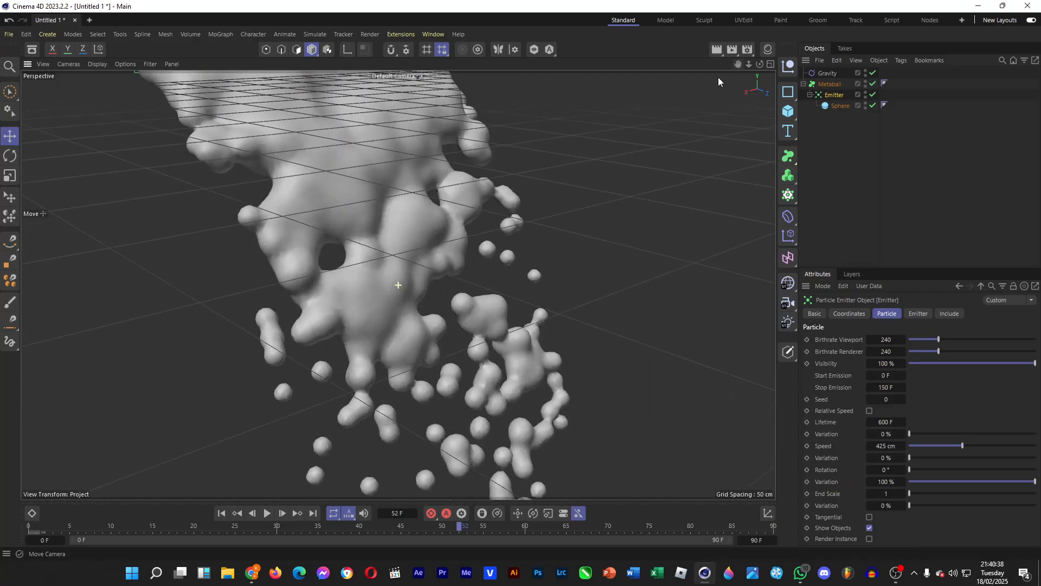
scroll(468, 290, down, 4)
click(541, 316)
scroll(436, 426, up, 2)
scroll(365, 287, up, 1)
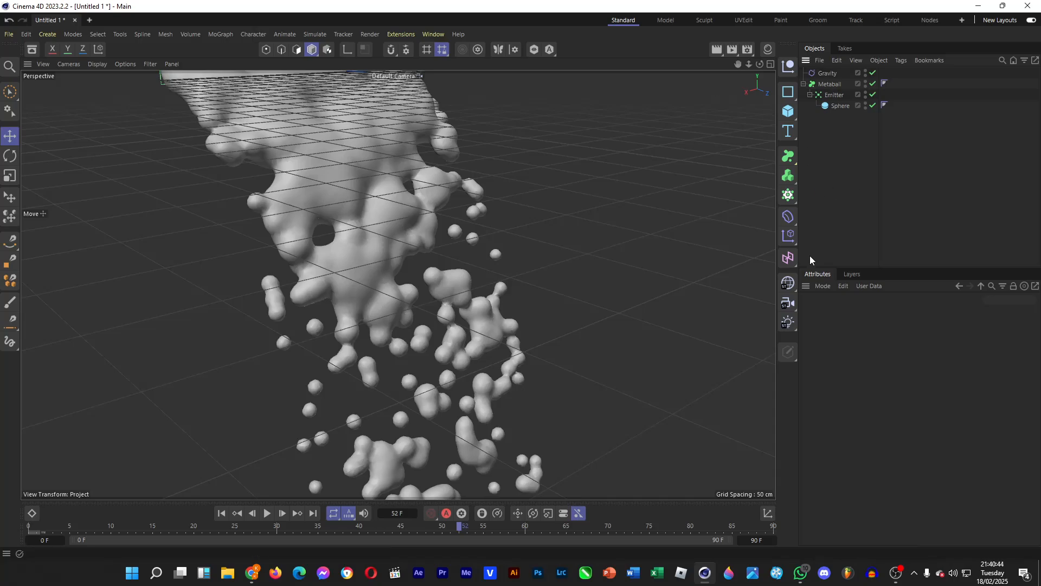
- Add a Physical Sky to the scene and set its time of day to 14:56:00
click(789, 323)
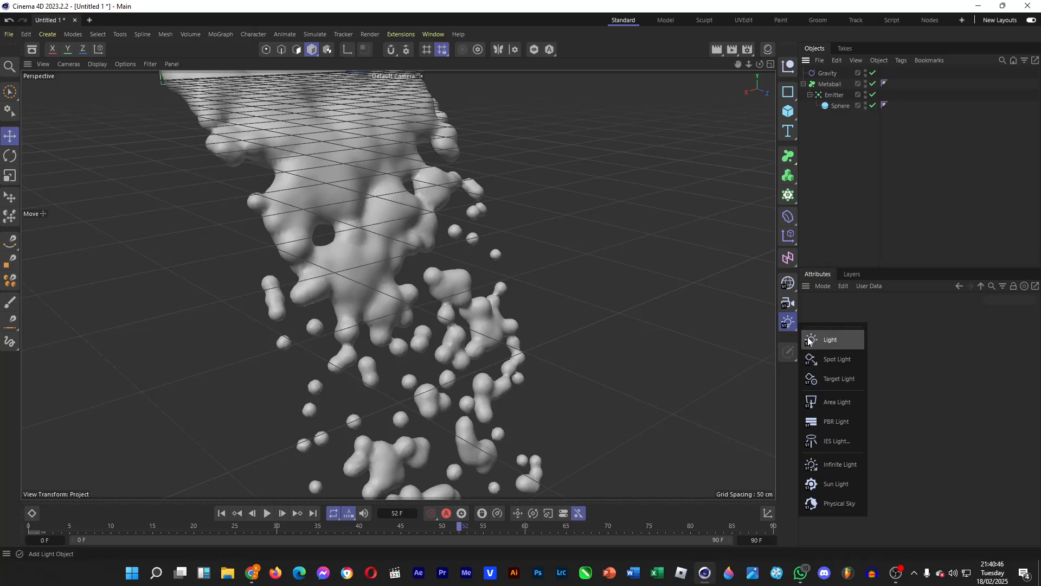
click(844, 505)
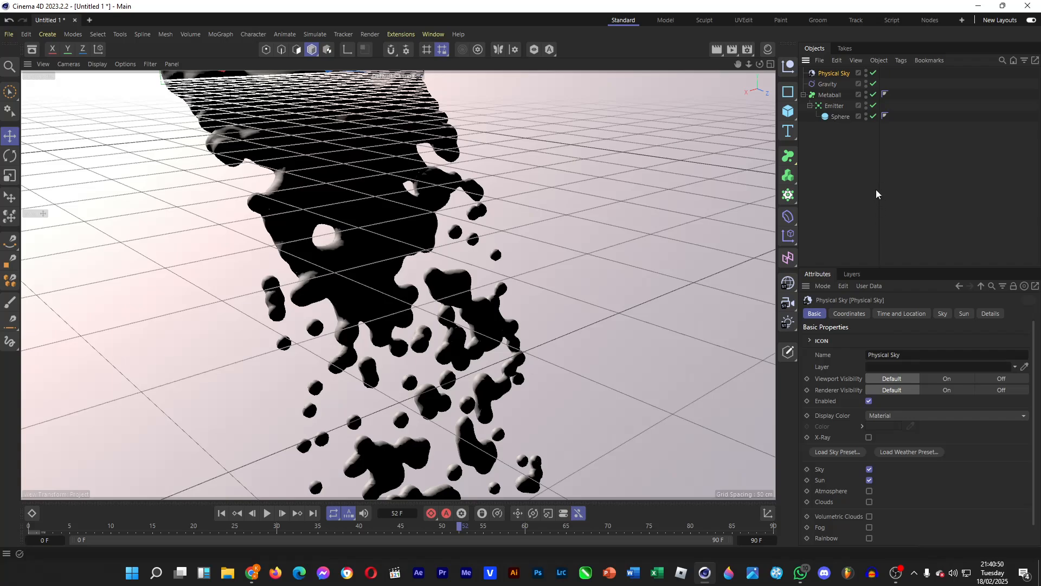
click(924, 315)
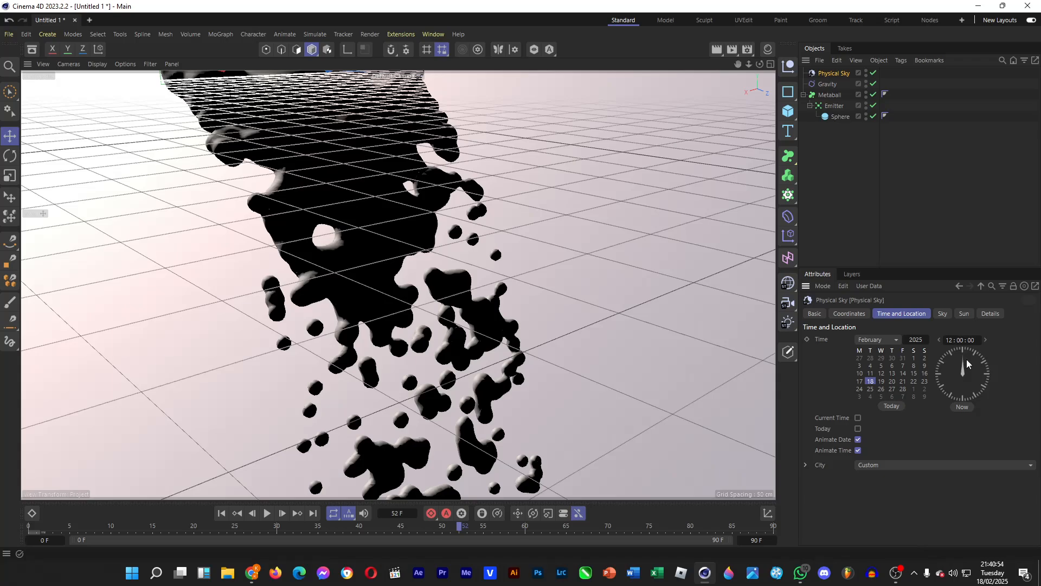
drag(966, 360, 936, 346)
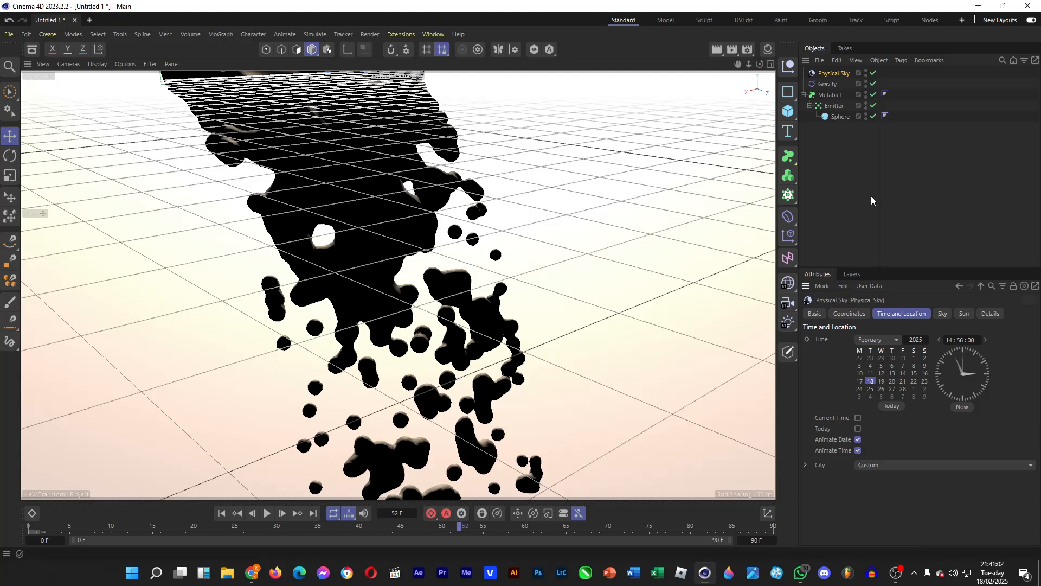
- Select the Gravity and Metaball objects and move them up together by about 531 cm
drag(737, 64, 758, 152)
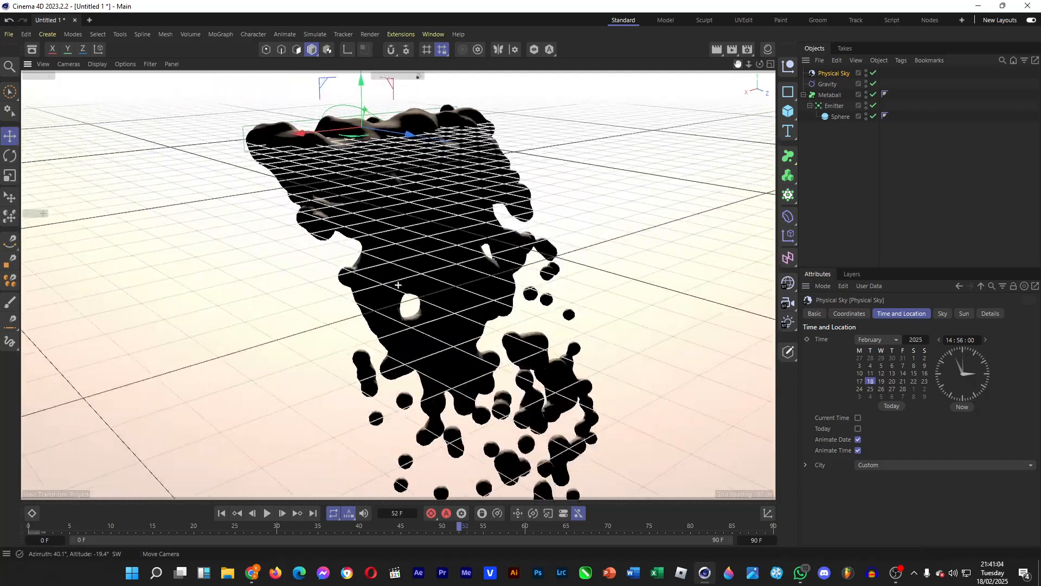
drag(398, 284, 402, 312)
click(828, 84)
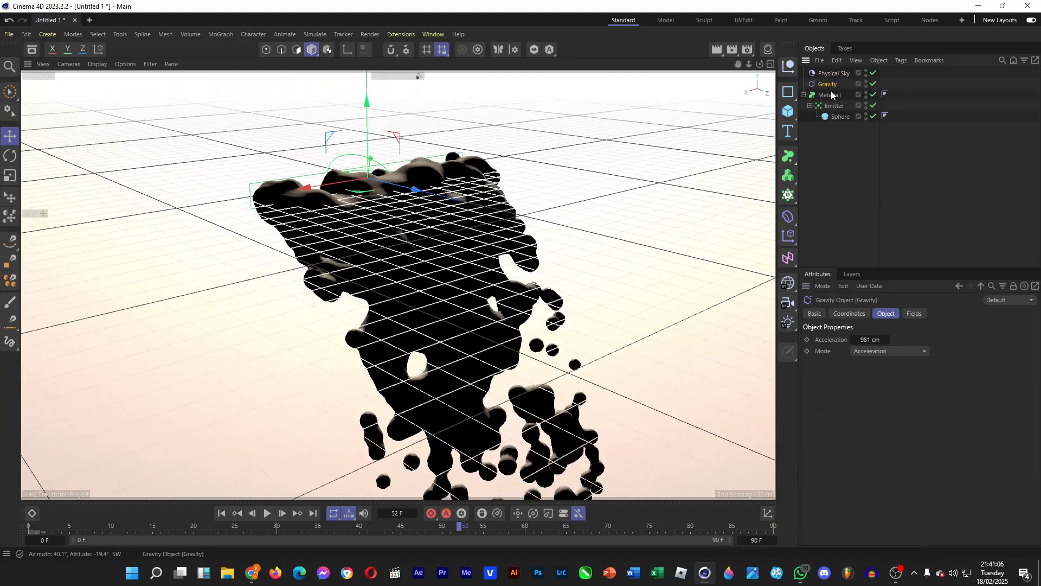
ctrl+click(830, 95)
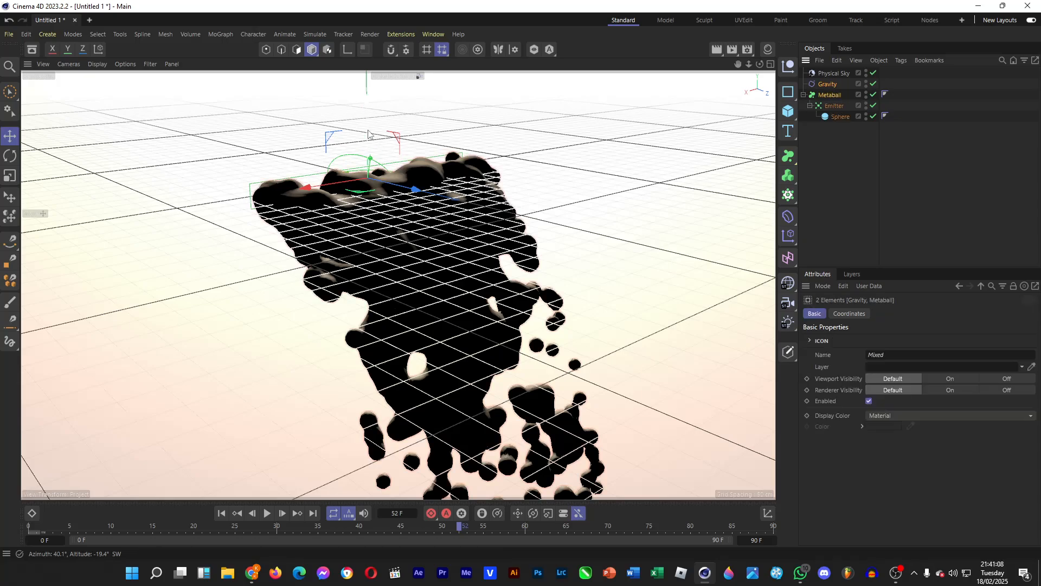
drag(368, 134, 368, 75)
scroll(425, 348, down, 6)
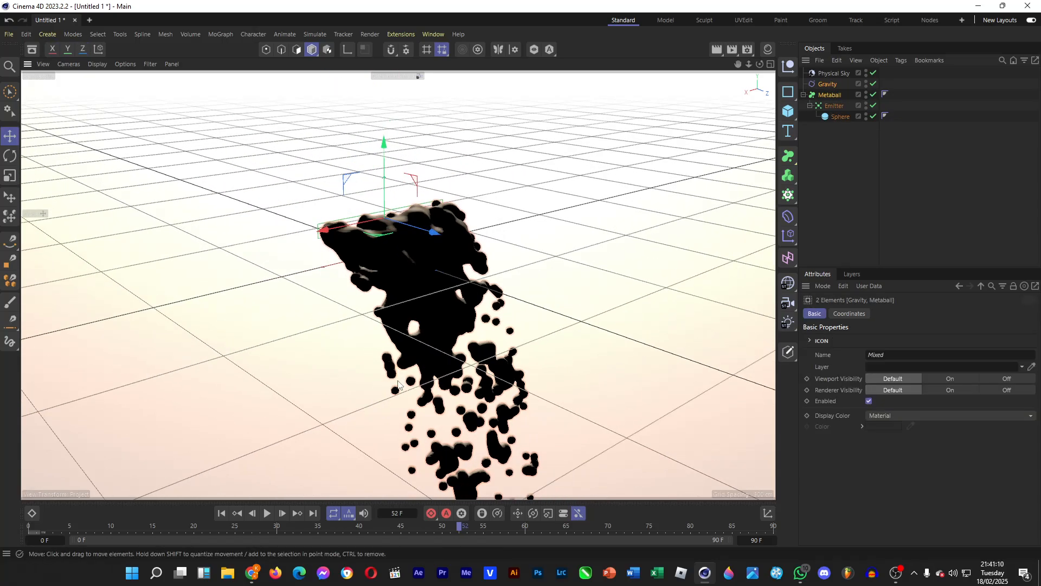
scroll(398, 384, down, 3)
drag(375, 217, 377, 103)
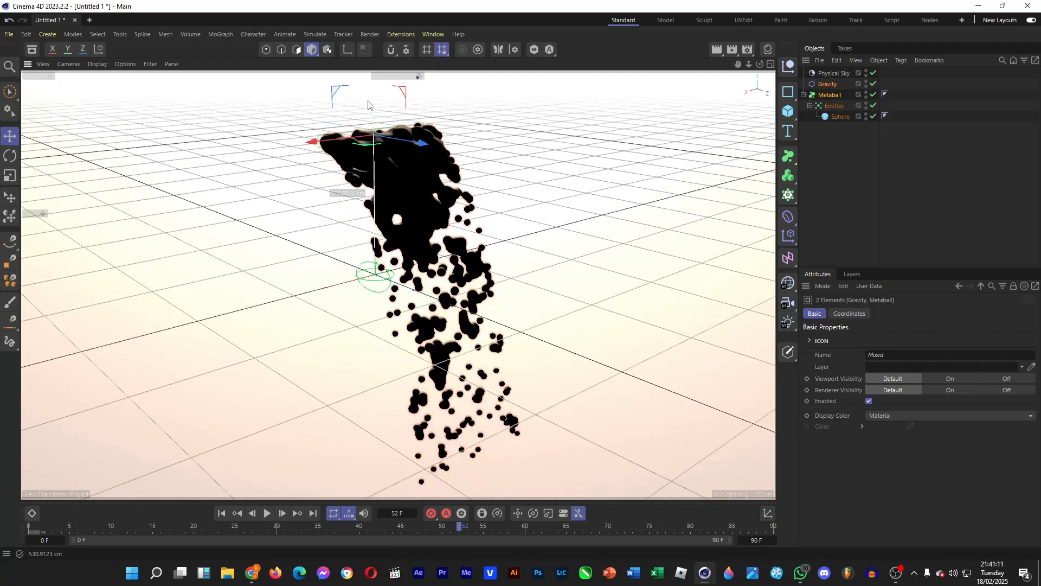
- Rotate the selected Gravity and Metaball objects together around the vertical axis
click(9, 156)
drag(417, 140, 511, 140)
drag(760, 64, 624, 88)
scroll(417, 365, down, 2)
scroll(332, 161, up, 2)
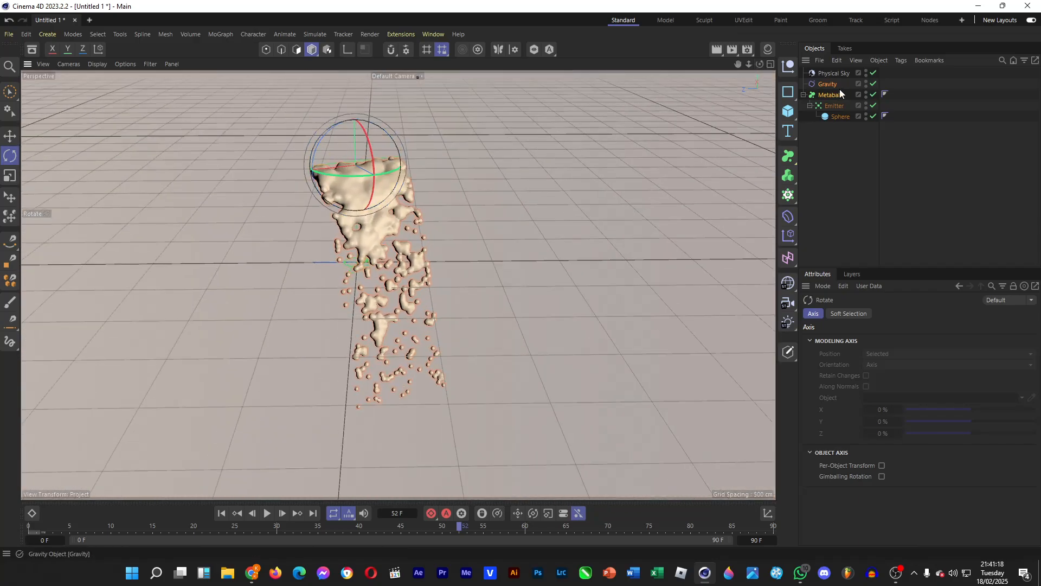
- Set the Physical Sky's time of day to 12:54:00 and check the lighting on the liquid
click(827, 73)
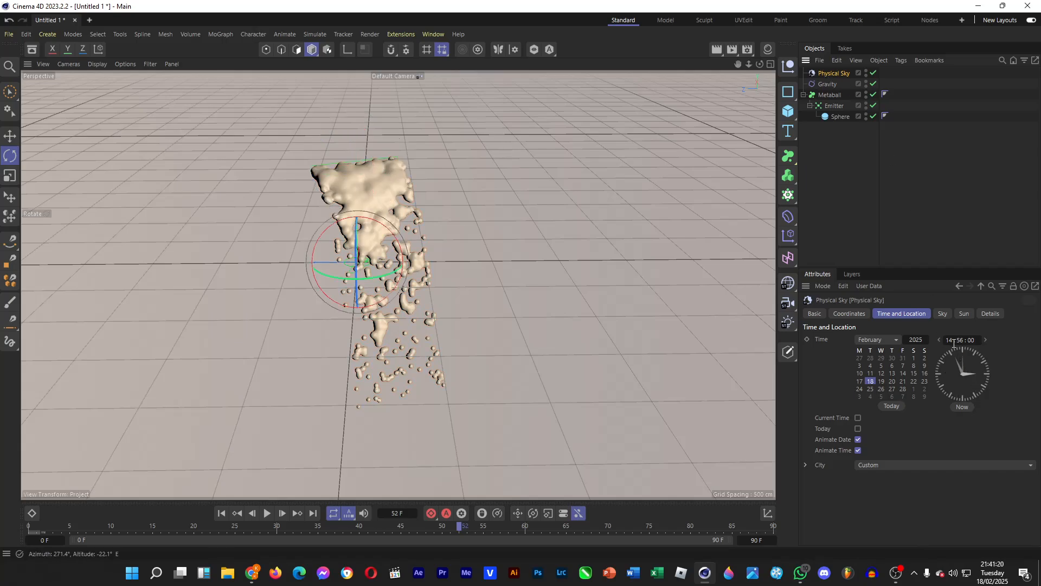
drag(939, 340, 938, 344)
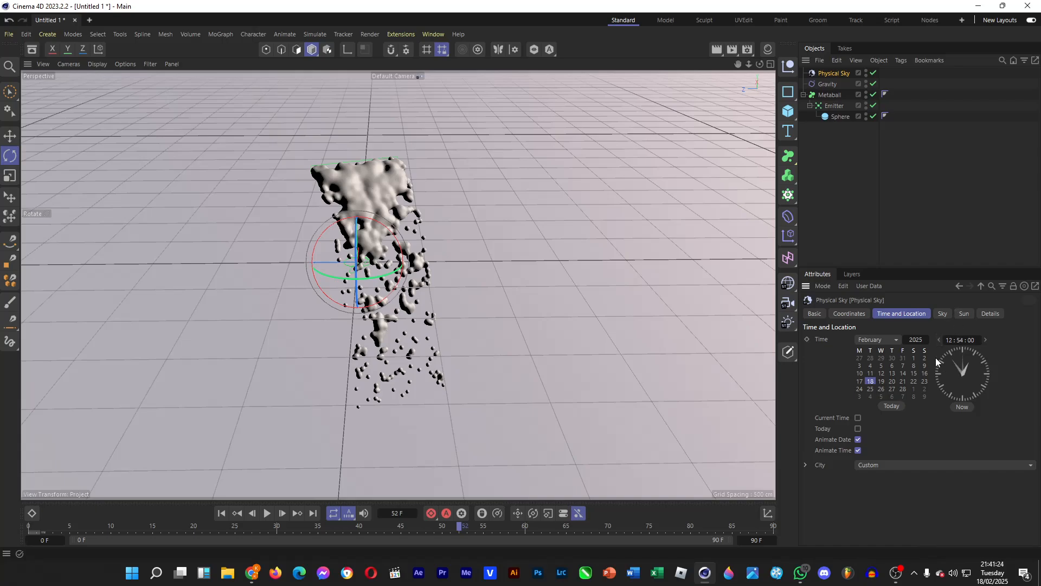
click(554, 233)
scroll(555, 234, up, 4)
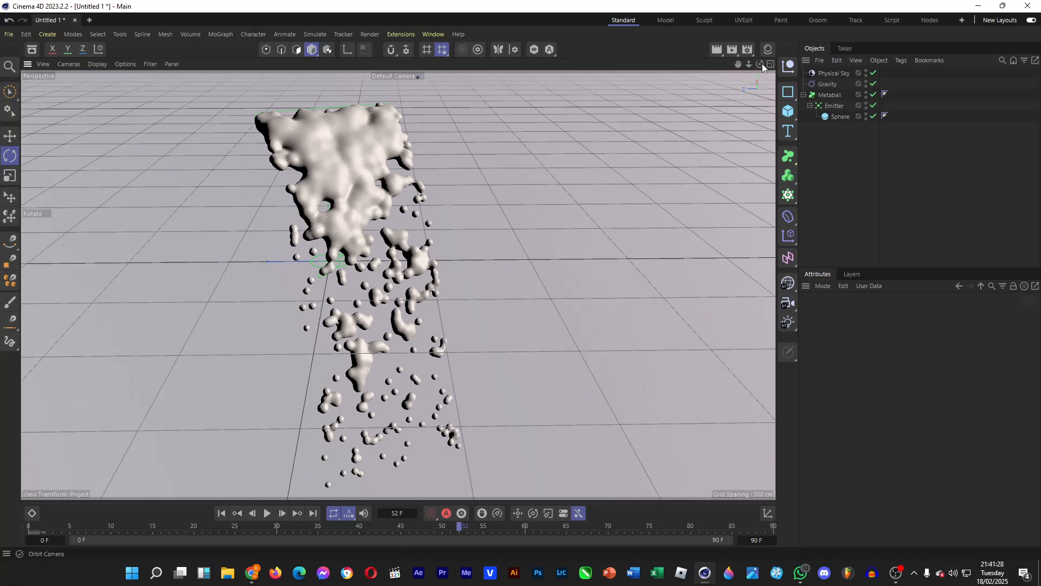
mouse_move(761, 64)
mouse_down()
mouse_move(760, 34)
mouse_move(757, 77)
mouse_up()
scroll(385, 238, up, 2)
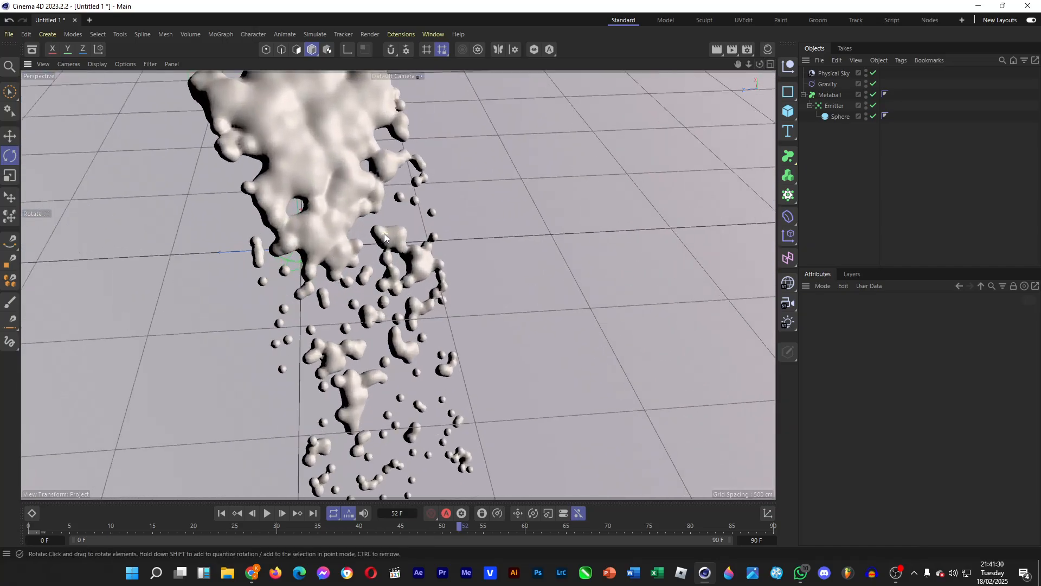
scroll(573, 184, down, 2)
scroll(464, 204, up, 1)
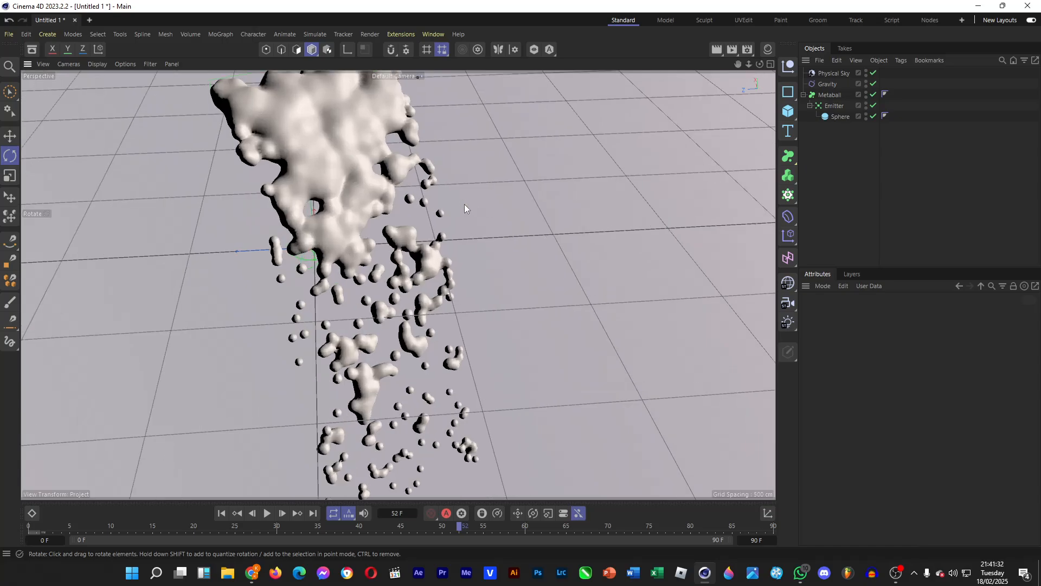
- Create a new material and set its color to hue 197°, saturation 38% and value 91%
click(767, 50)
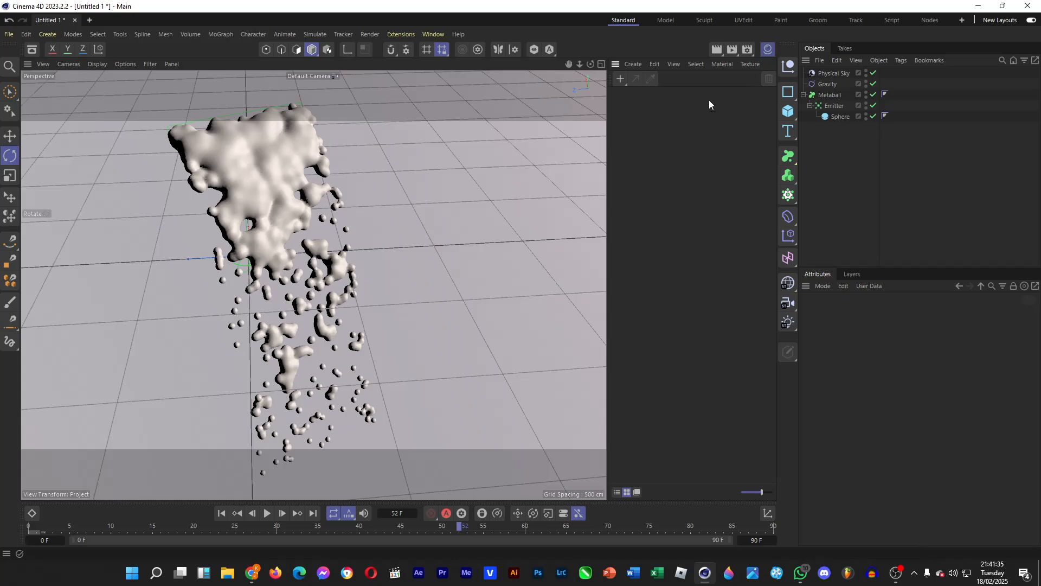
click(618, 79)
double_click(627, 107)
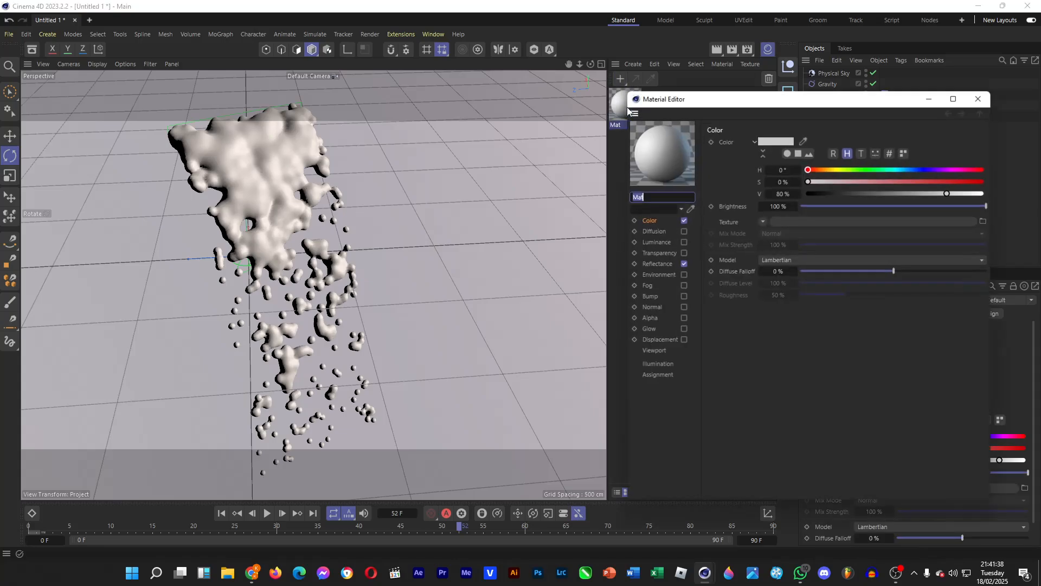
click(903, 171)
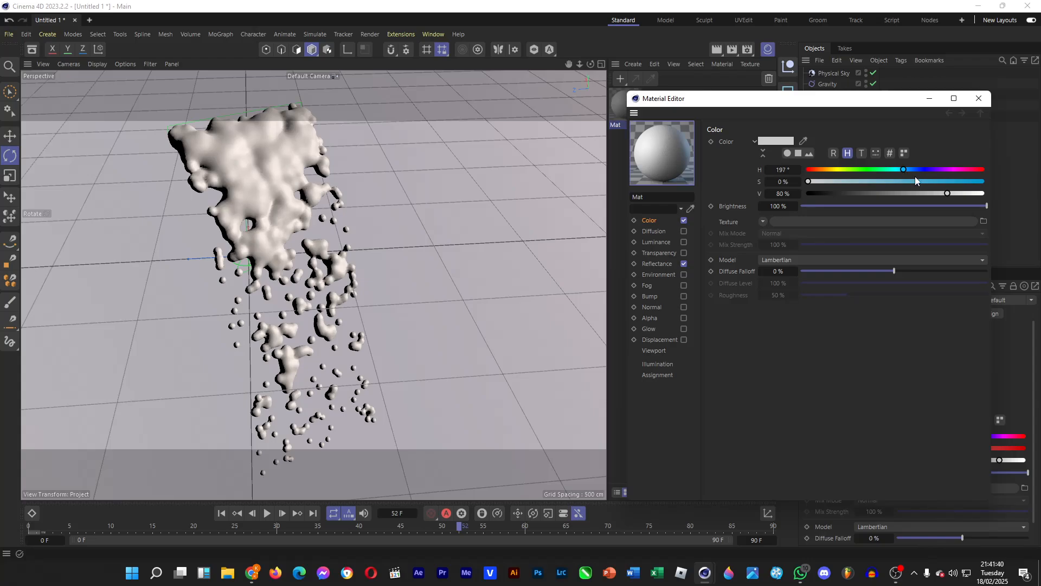
click(874, 182)
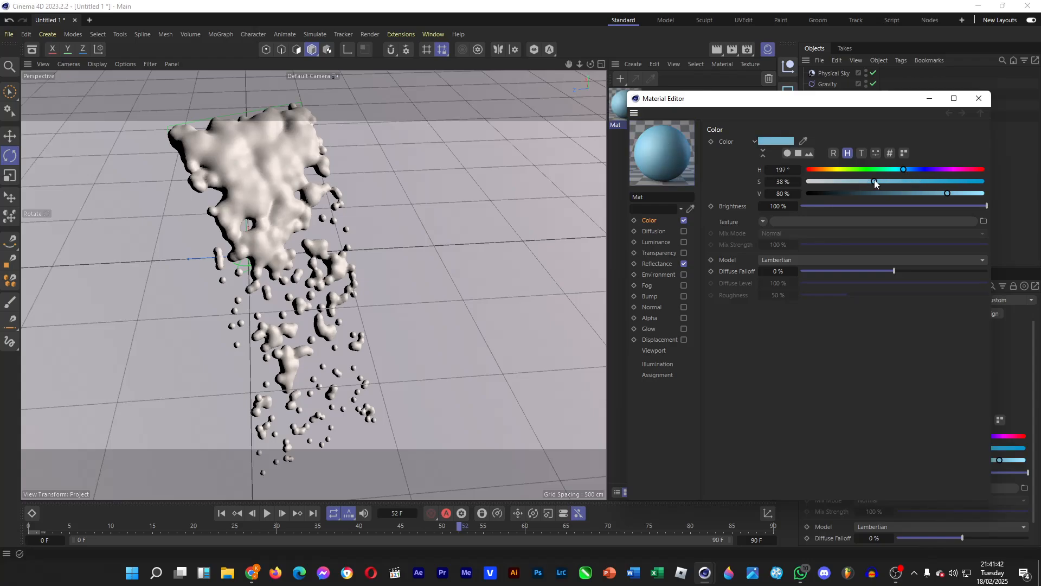
click(967, 194)
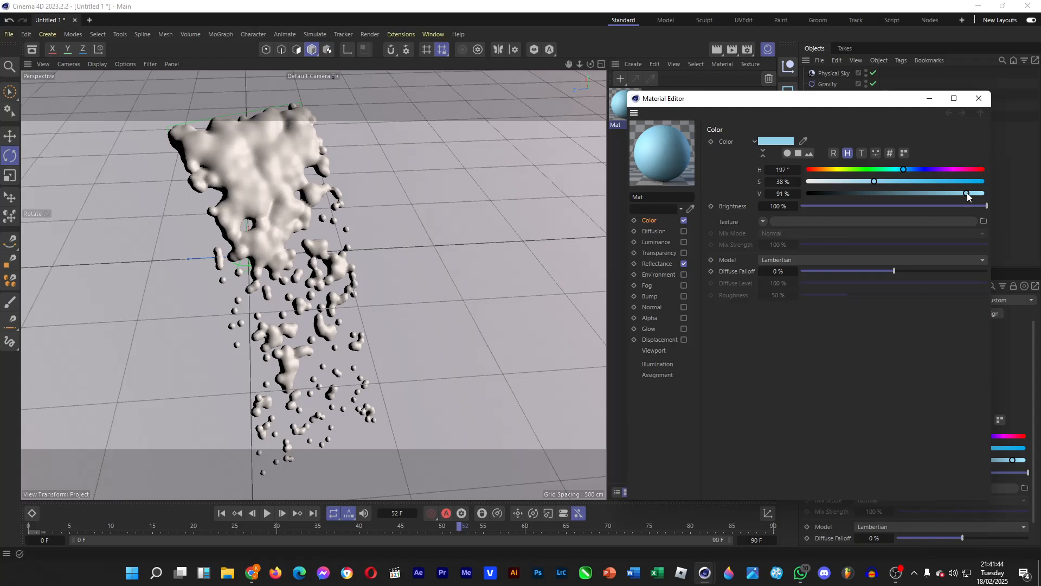
- Enable transparency on the material and set its transparency color to hue 183°, saturation 11% and value 100%
click(684, 254)
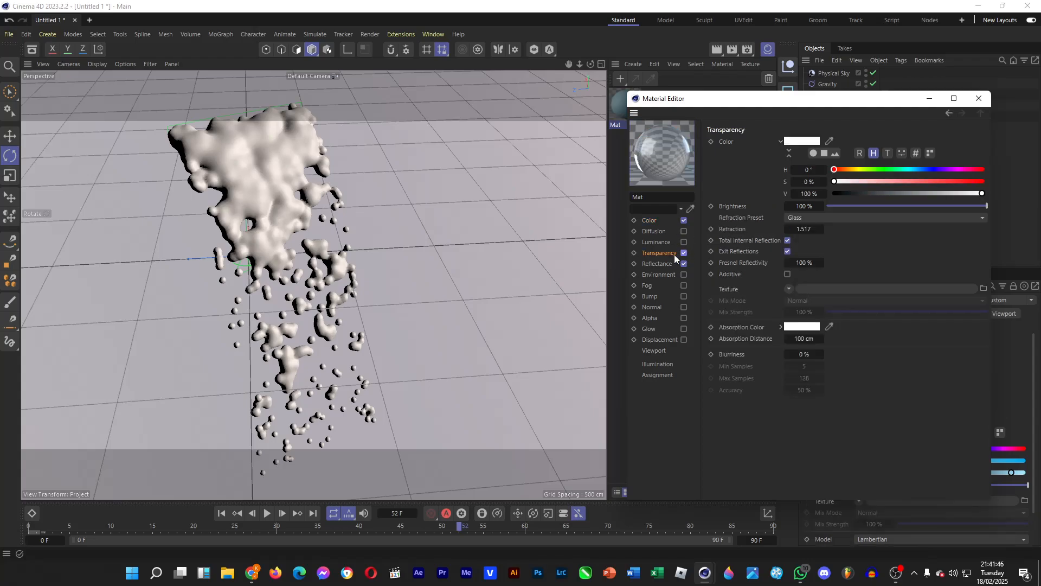
drag(937, 170, 903, 172)
click(899, 183)
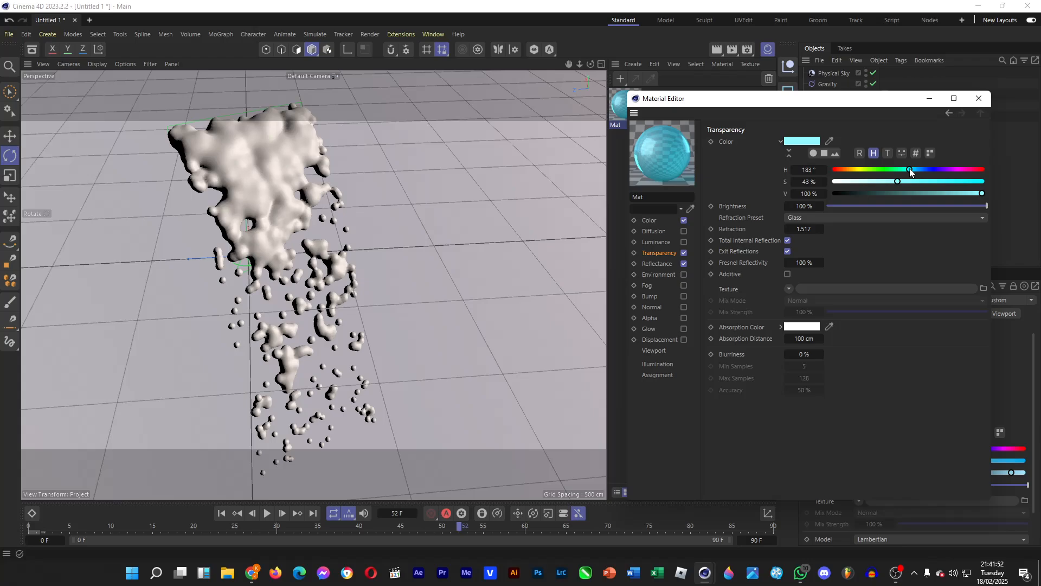
click(962, 193)
click(935, 193)
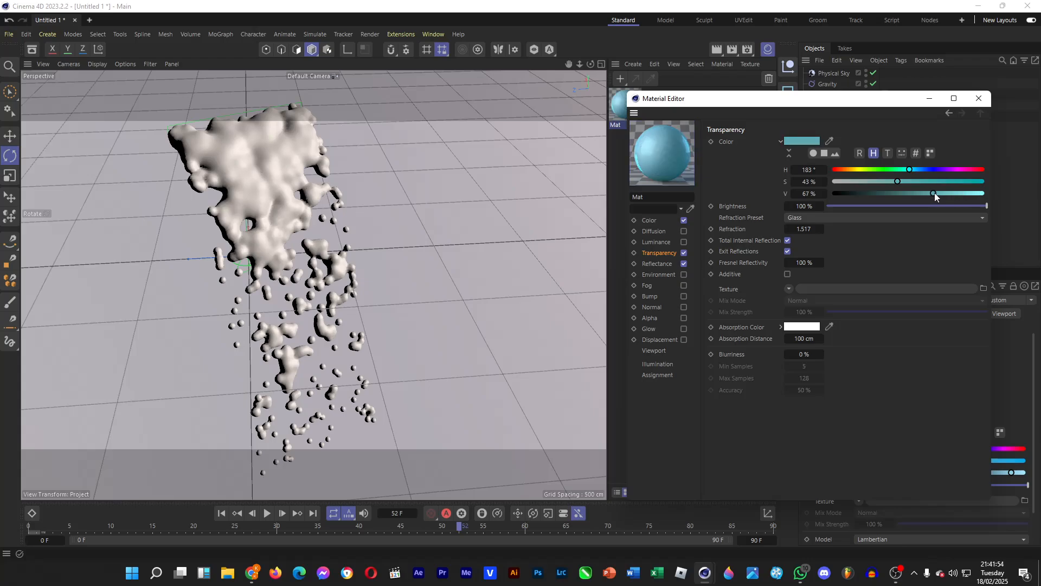
drag(935, 193, 1009, 190)
click(882, 182)
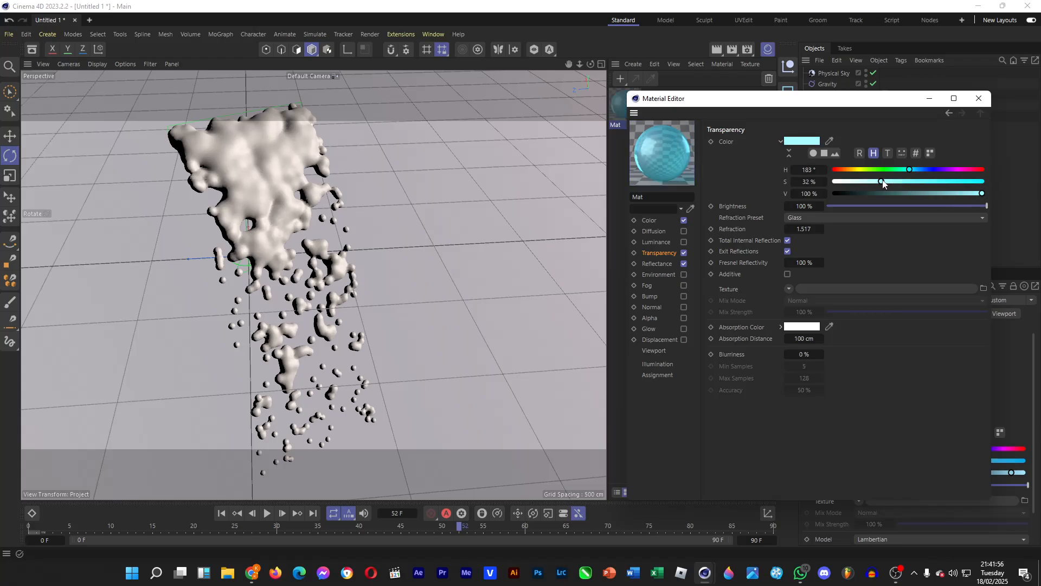
drag(877, 183, 843, 183)
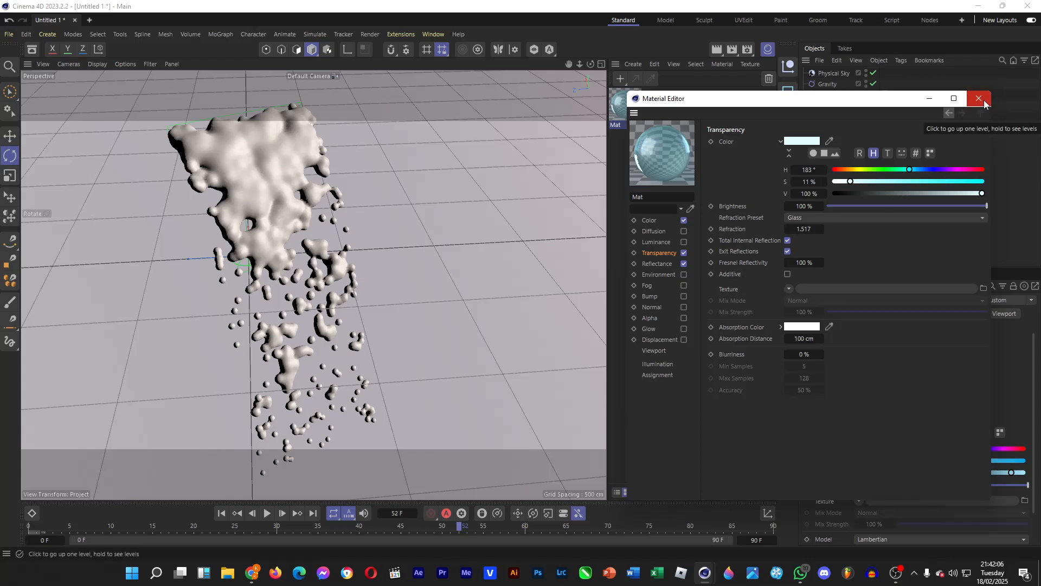
- Change the material's default specular layer to Reflection (Legacy) with 13% reflection strength and close the material's settings
click(657, 264)
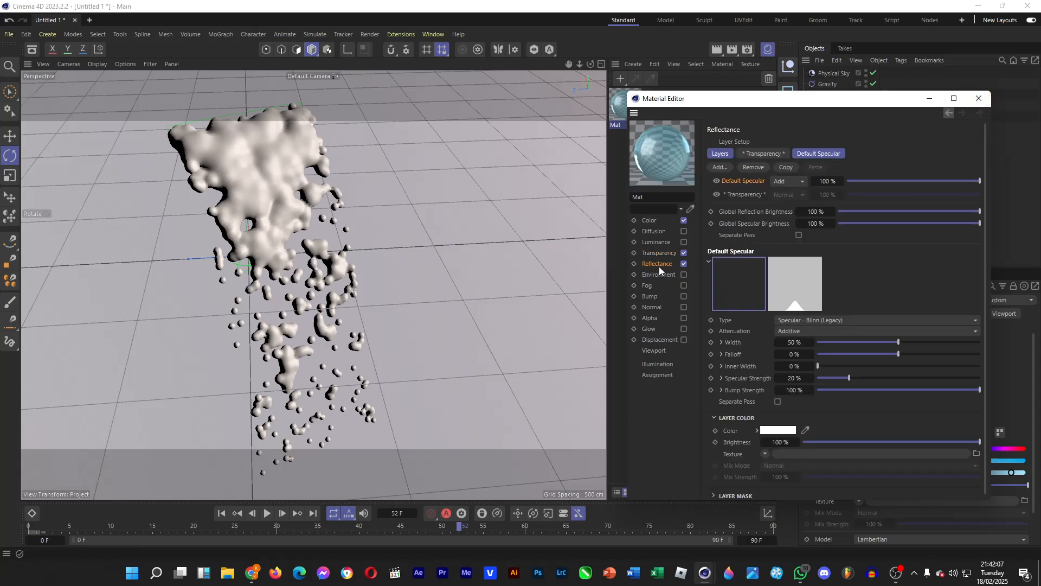
click(828, 319)
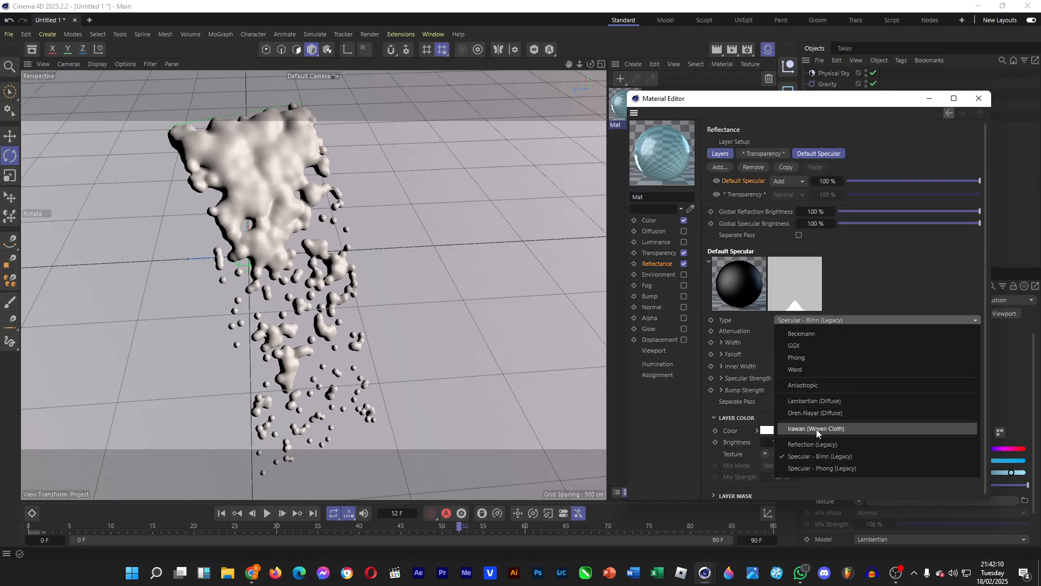
click(821, 442)
mouse_move(856, 342)
mouse_down()
mouse_move(810, 343)
mouse_move(844, 354)
mouse_up()
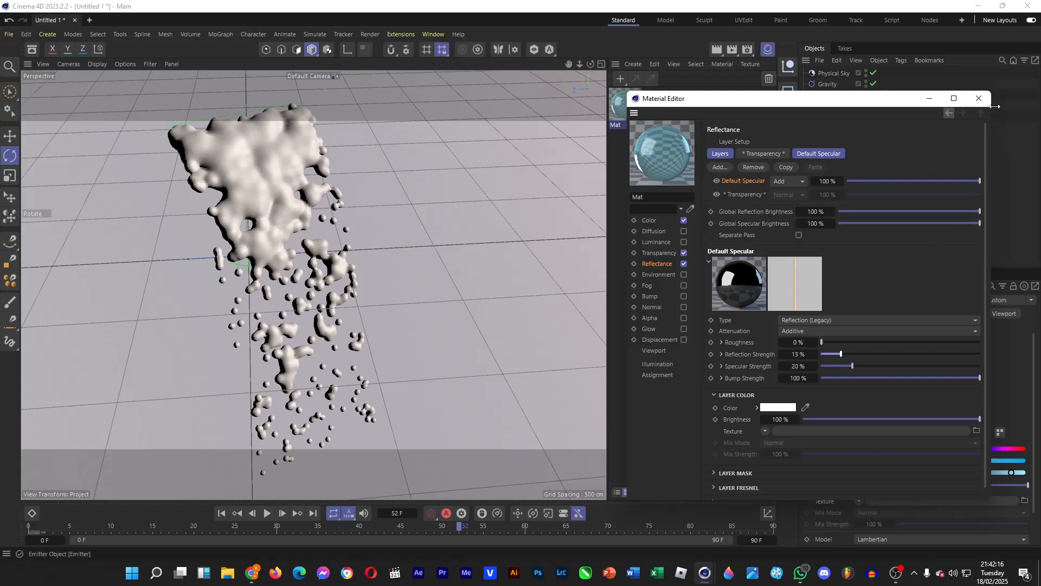
click(979, 98)
- Apply the transparent blue material to the Metaball object and clear the selection
drag(623, 112, 834, 96)
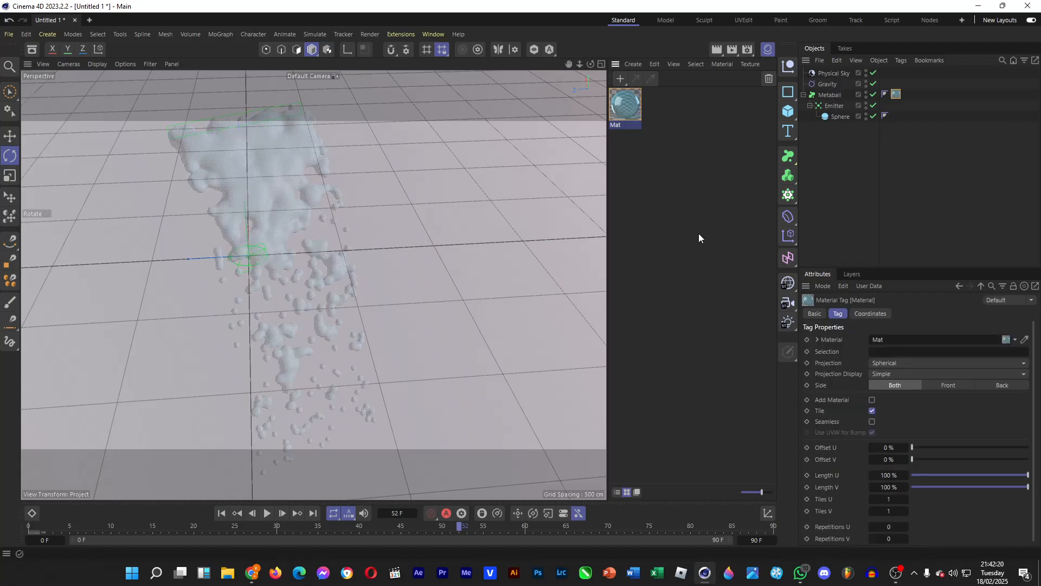
click(682, 236)
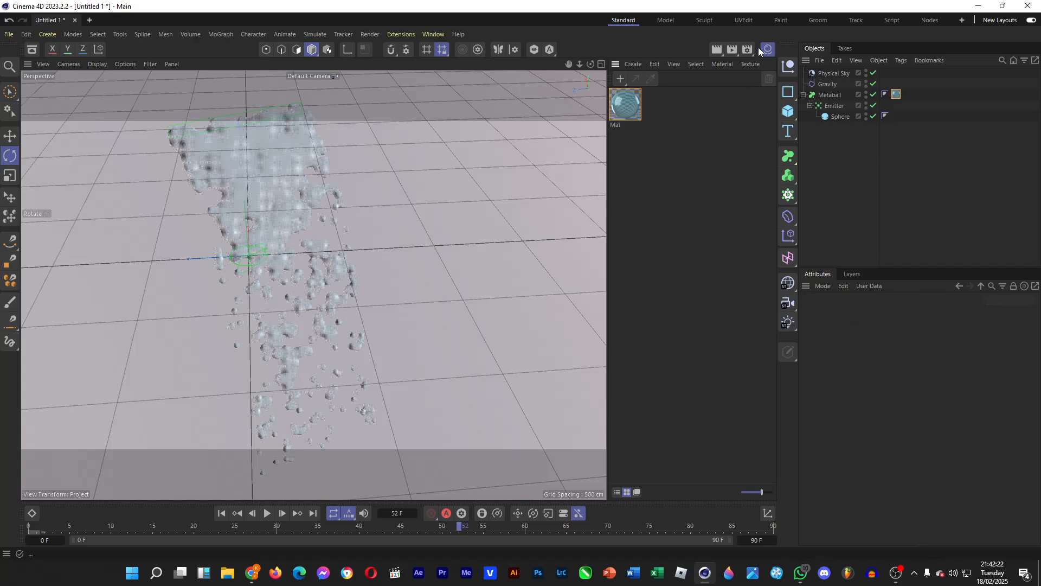
- Hide the Material Manager to enlarge the viewport and render the liquid in the perspective view
click(767, 50)
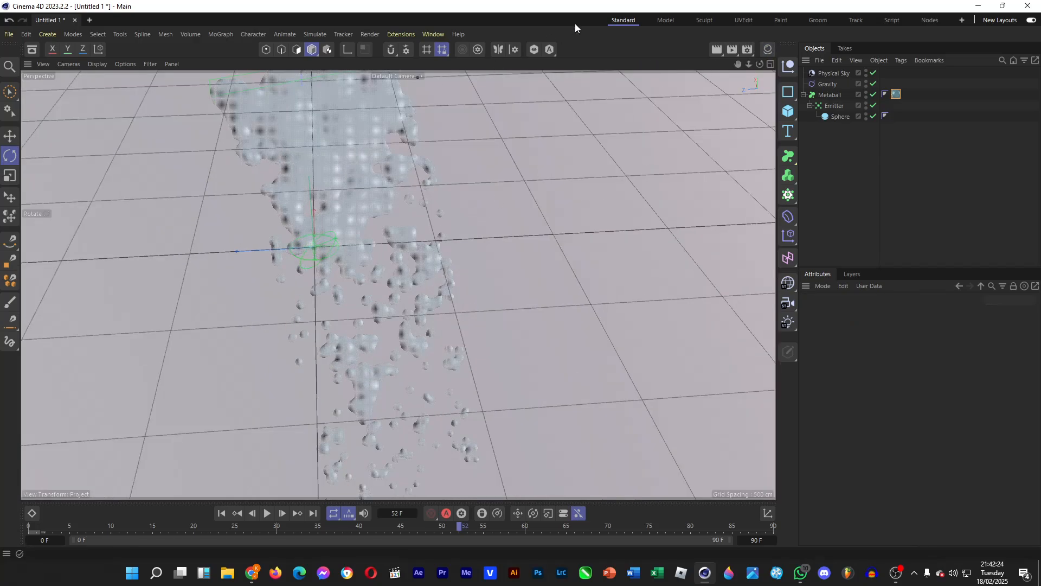
key(alt+r)
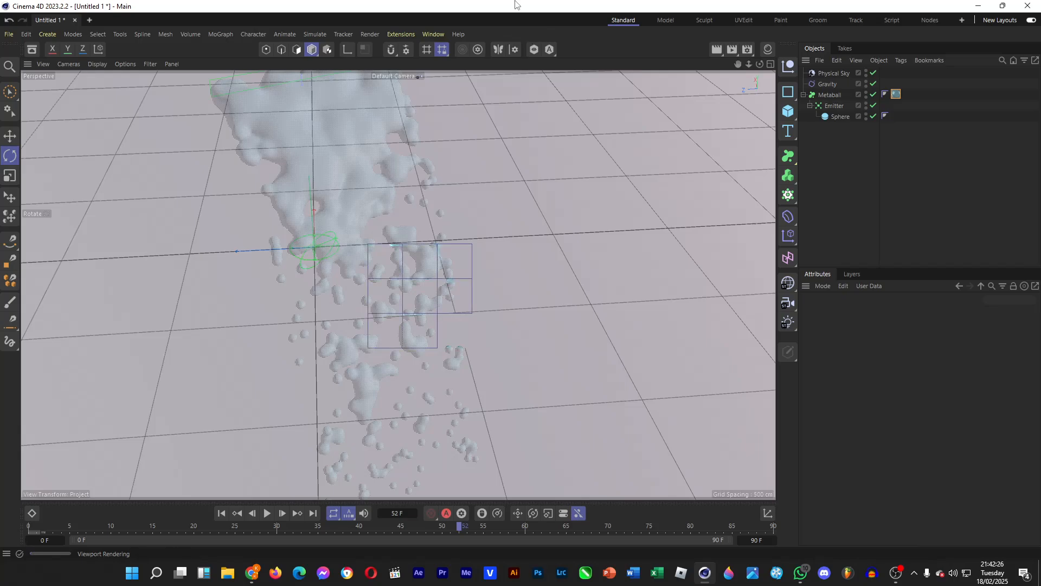